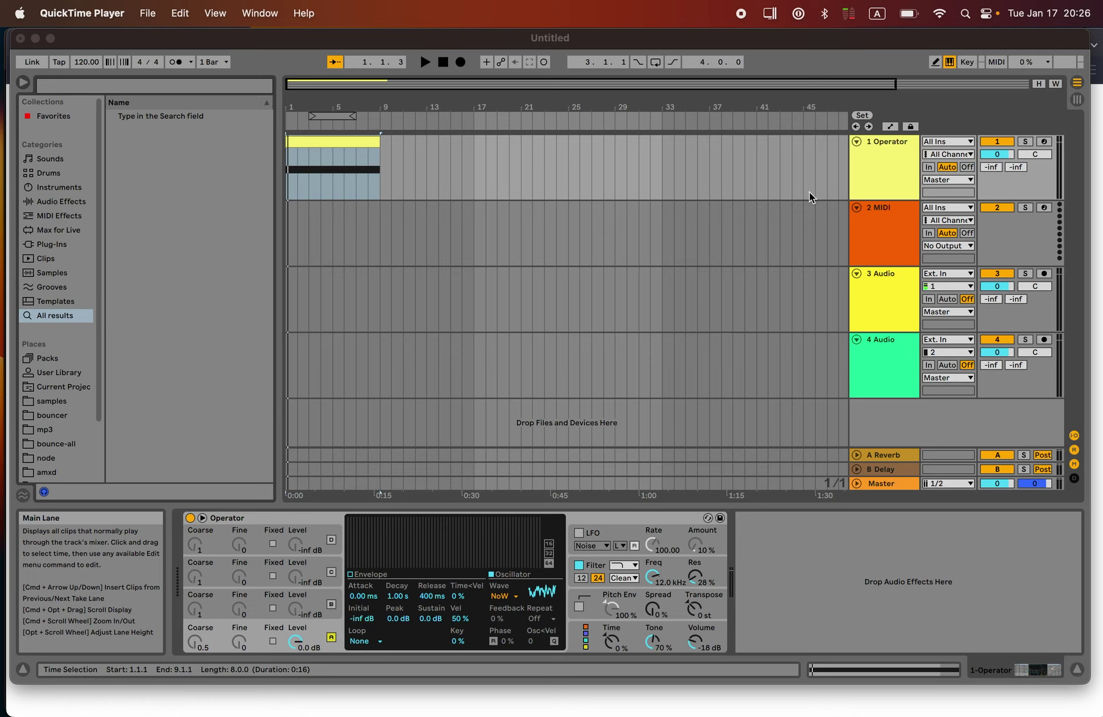
Switch track 1 Operator's oscillator waveform to Noise White and play the clip
click(644, 39)
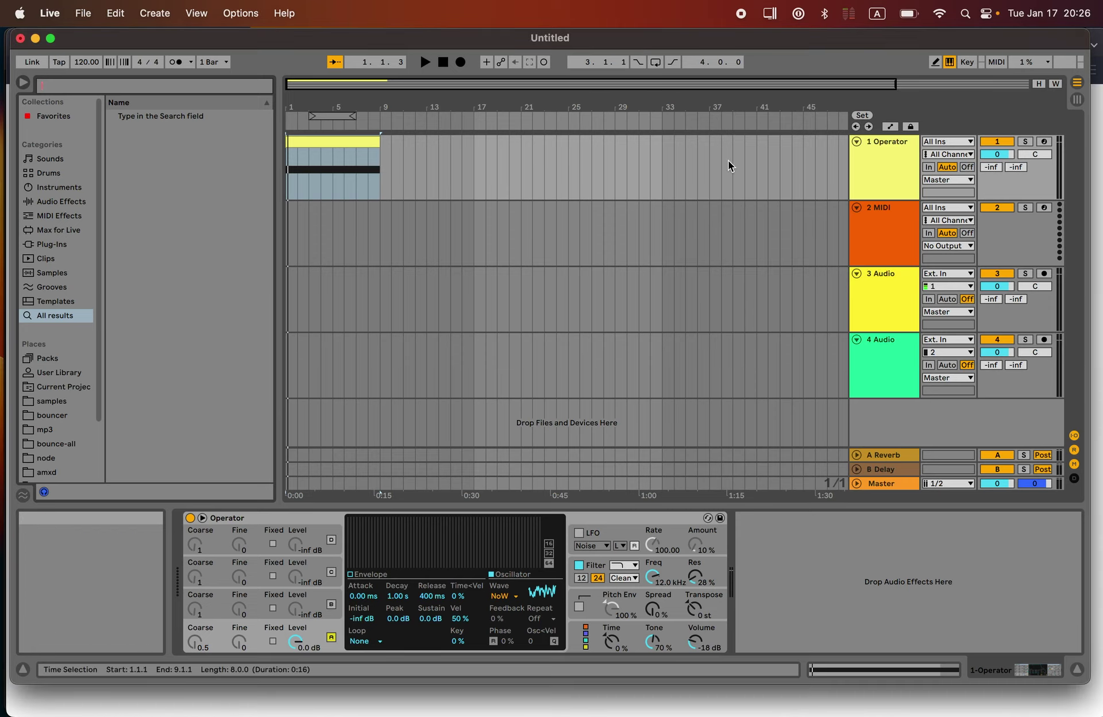
click(336, 141)
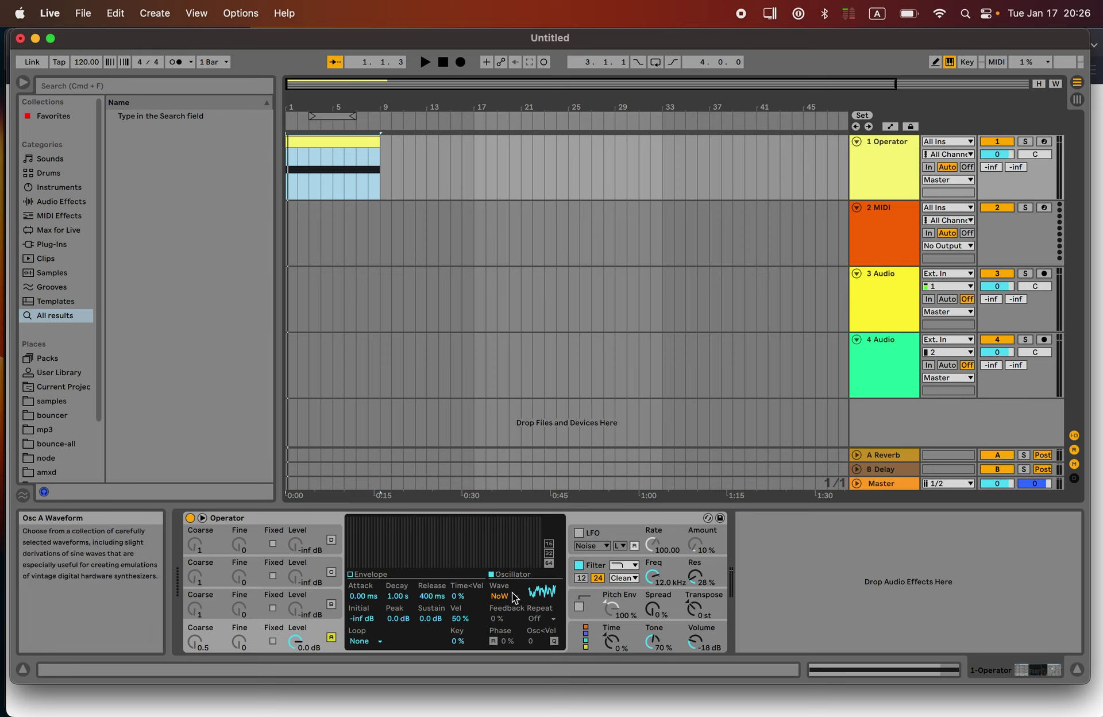
click(509, 597)
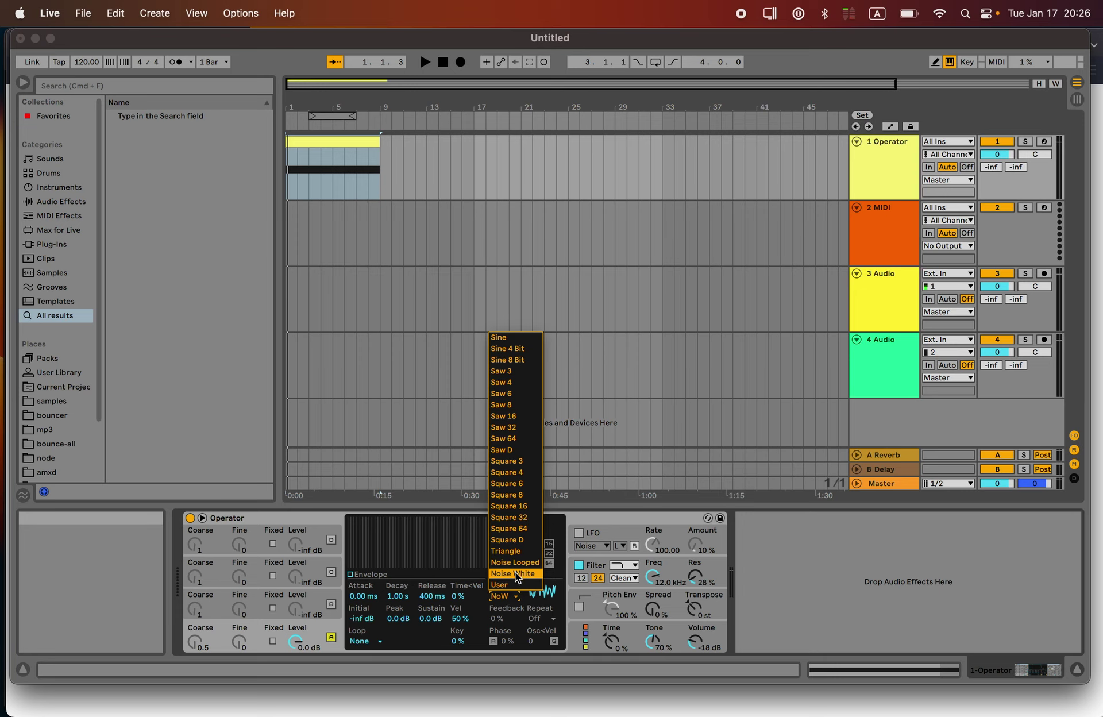
click(515, 574)
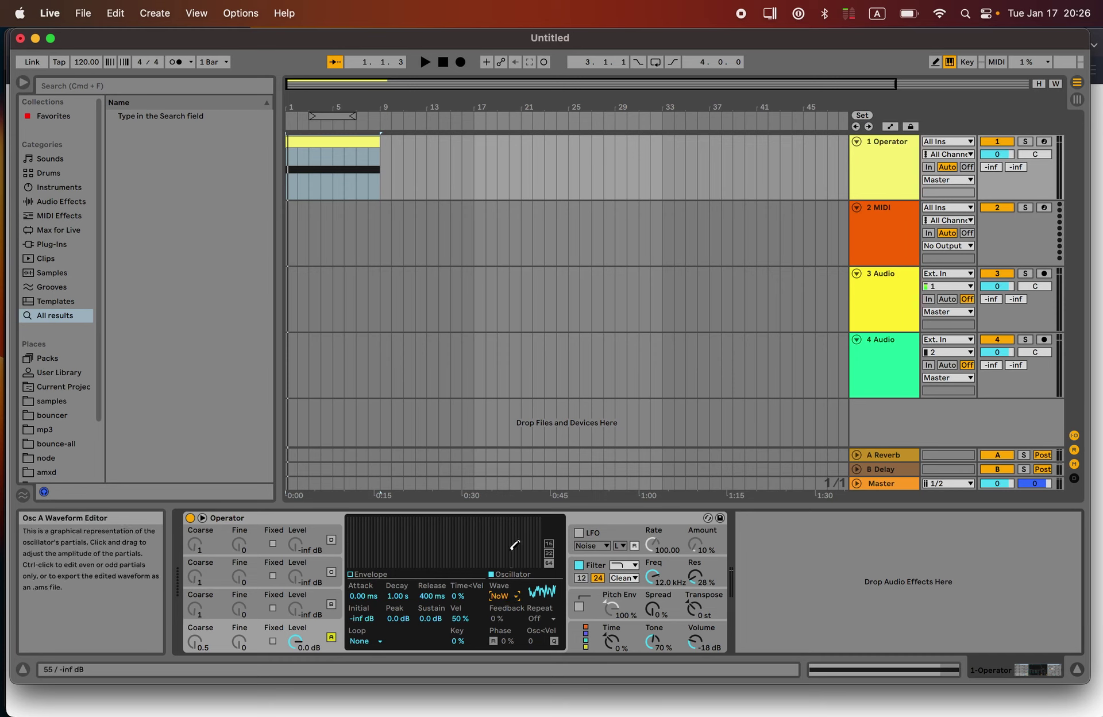
key(space)
key(space)
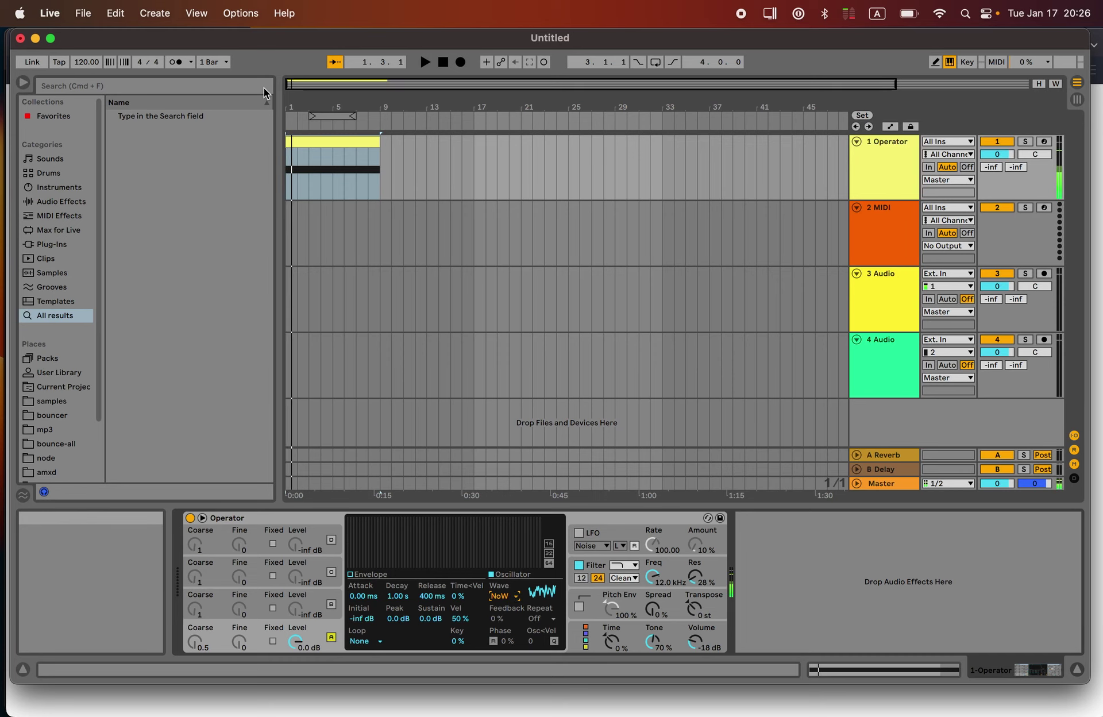
Load Spectrum after Operator on track 1 and briefly play the white noise through it
click(216, 86)
text(spec)
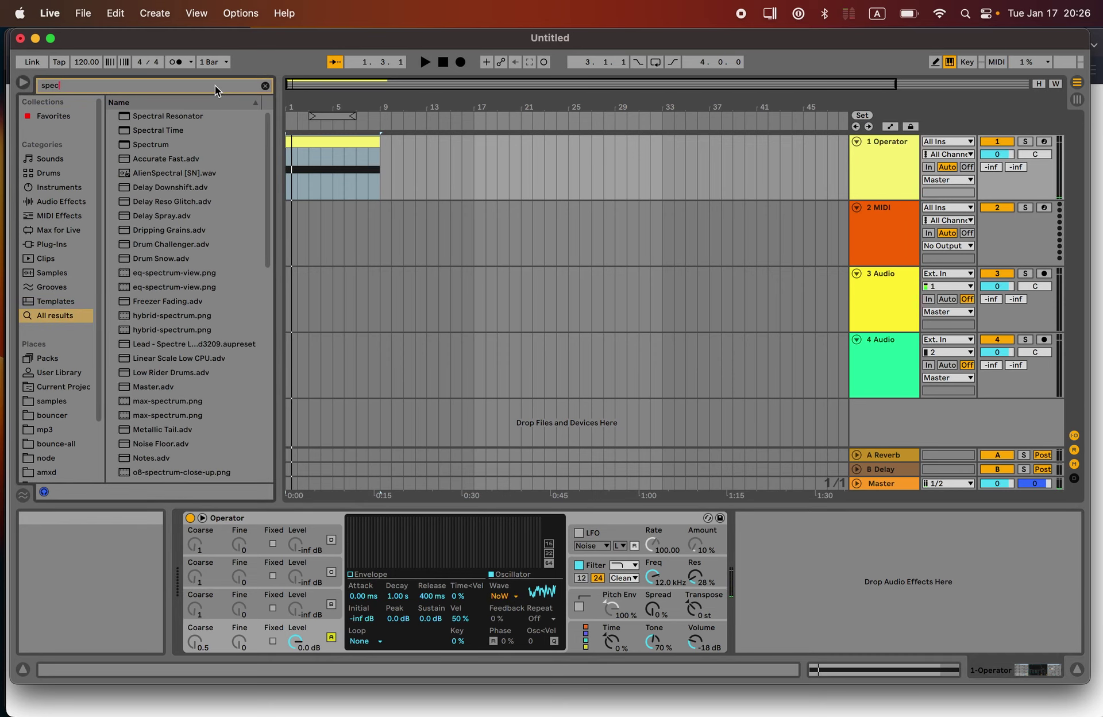
text(trum)
double_click(206, 114)
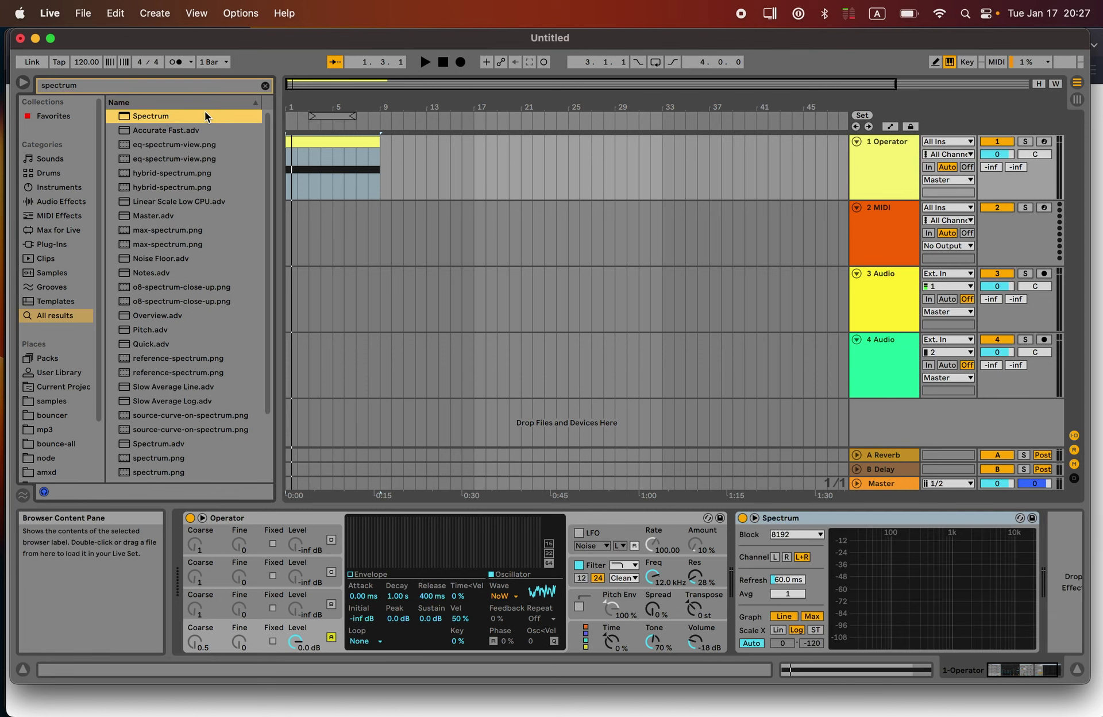
key(space)
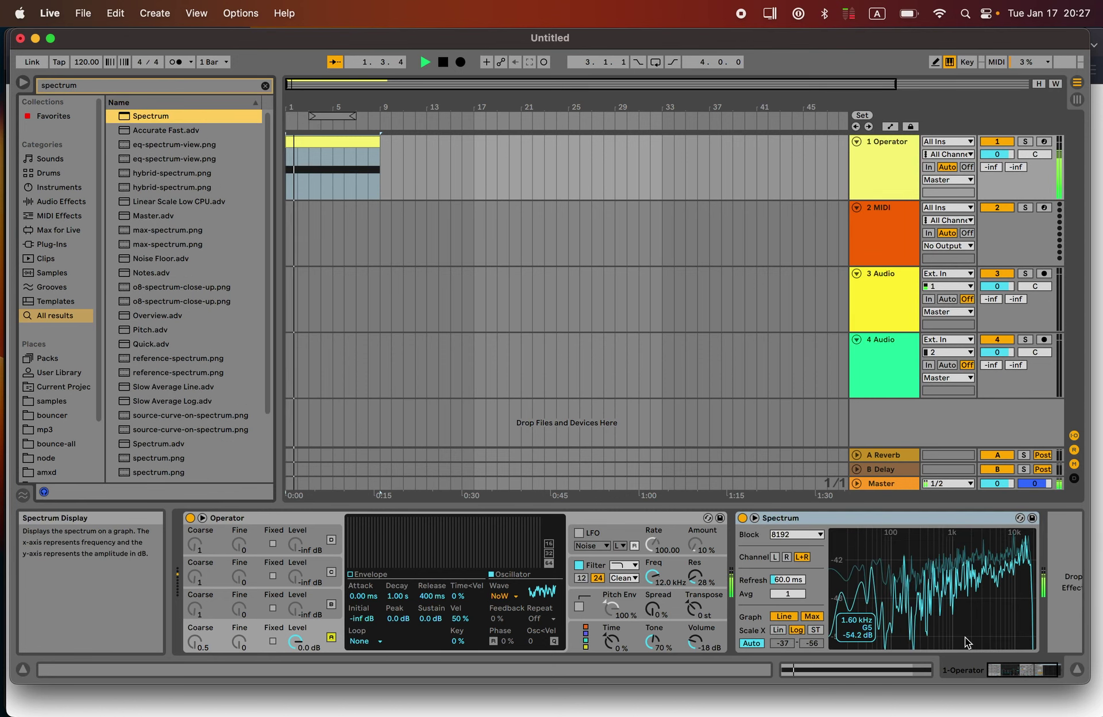
key(space)
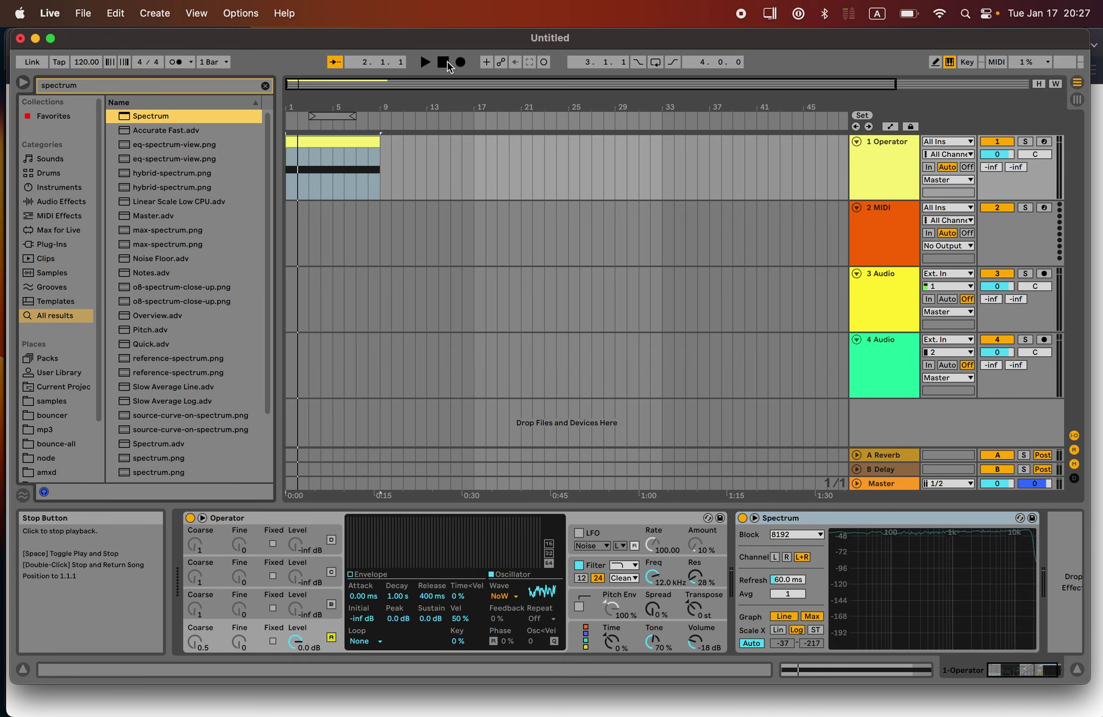
Export the Master output's 8 bars as a 32-bit 44100 Hz WAV
double_click(323, 141)
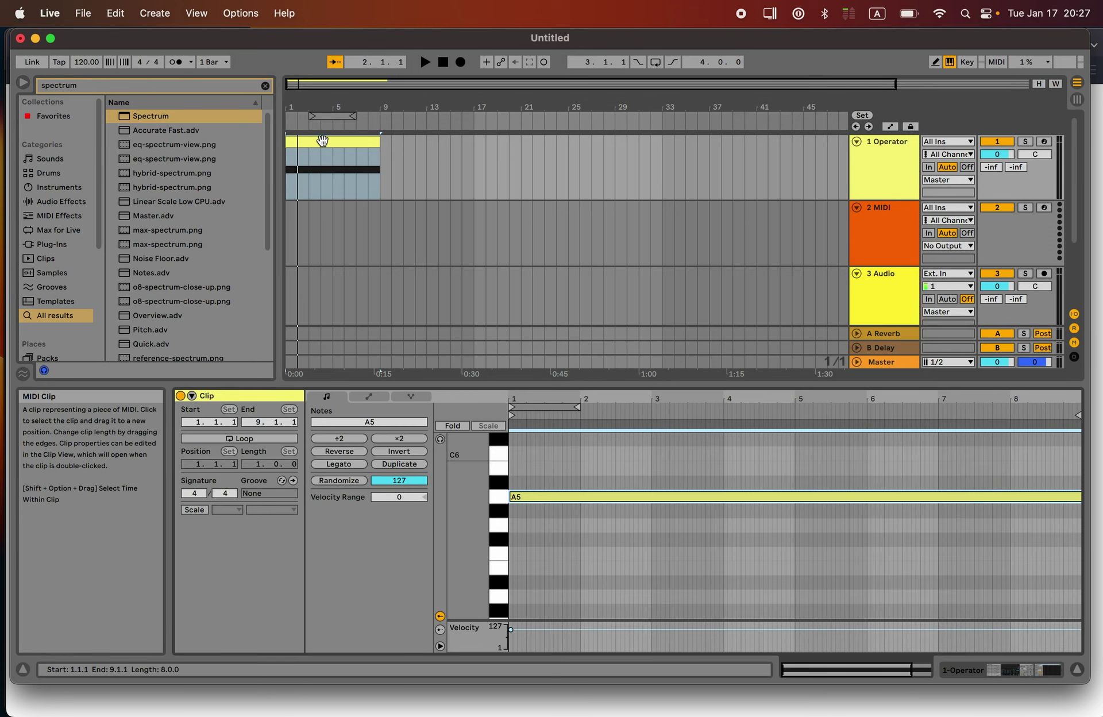
click(85, 12)
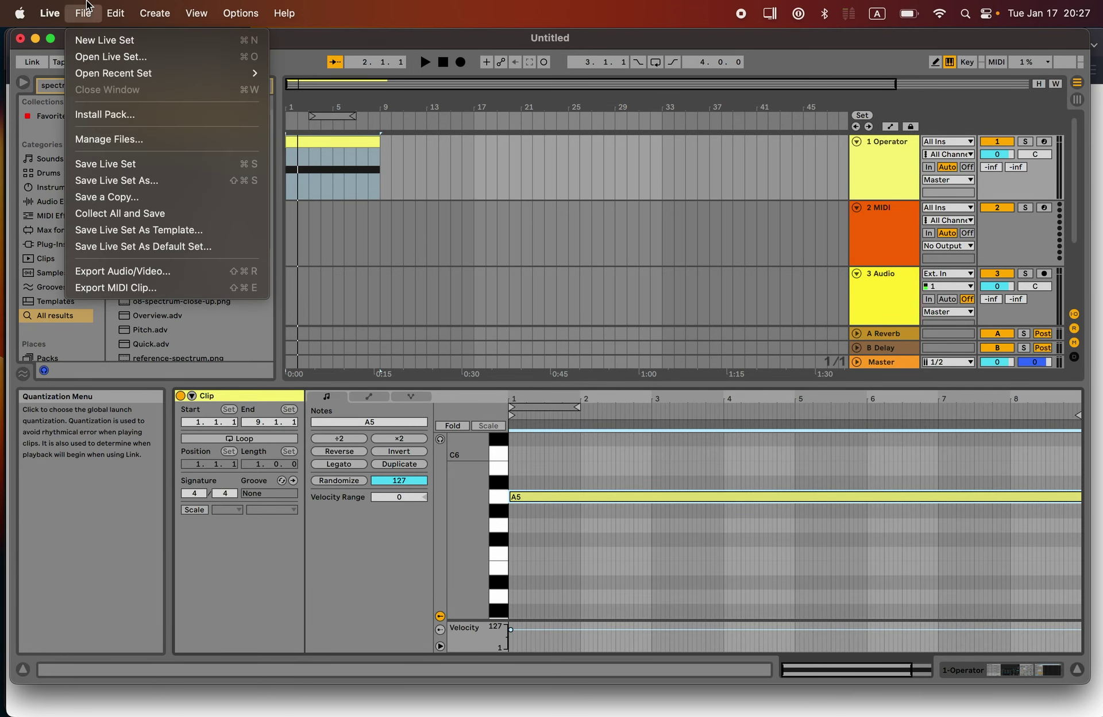
click(141, 273)
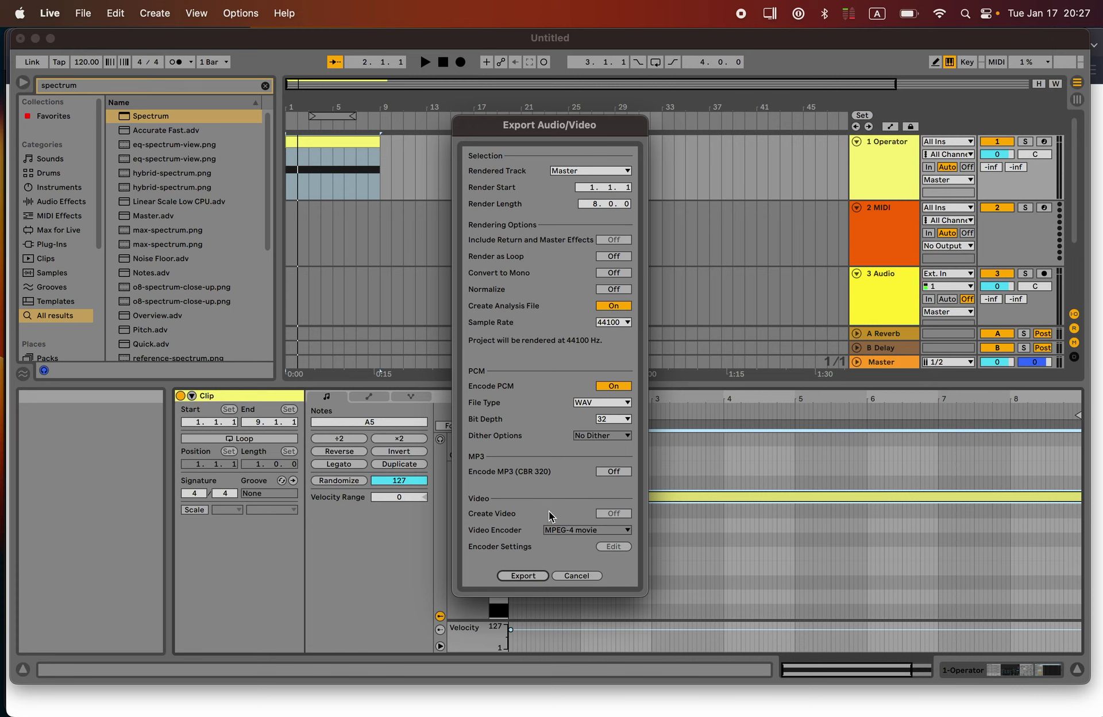
click(542, 575)
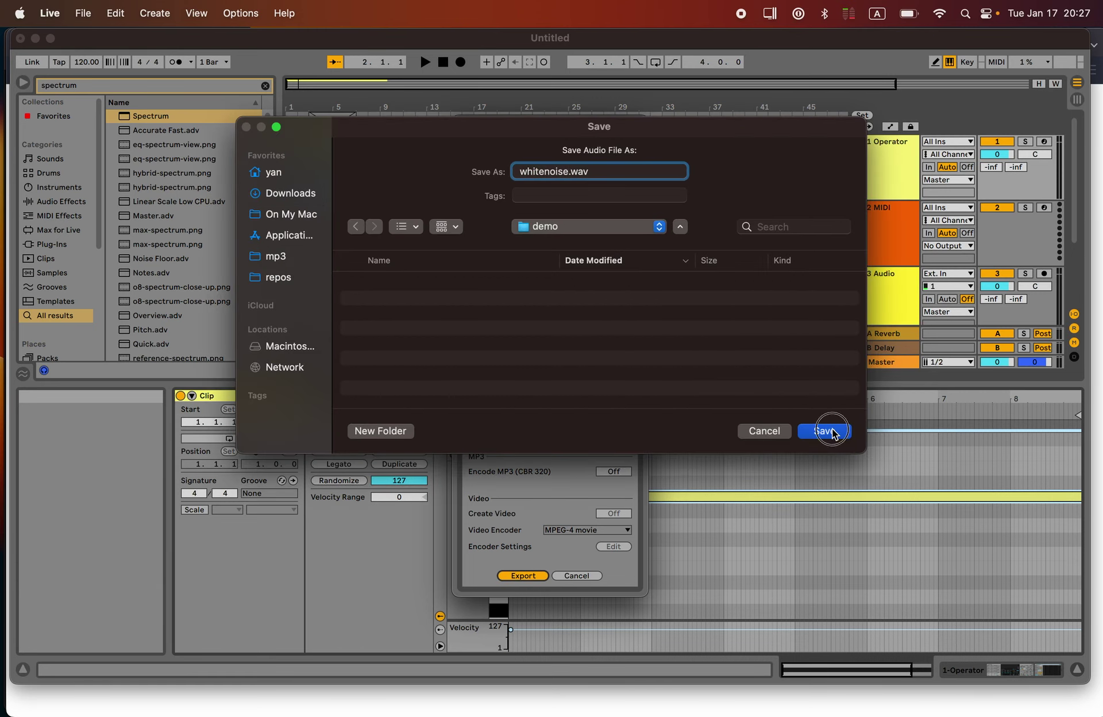
Save the render as whitenoise.wav in demo and go to SoundCloud's upload page
click(827, 431)
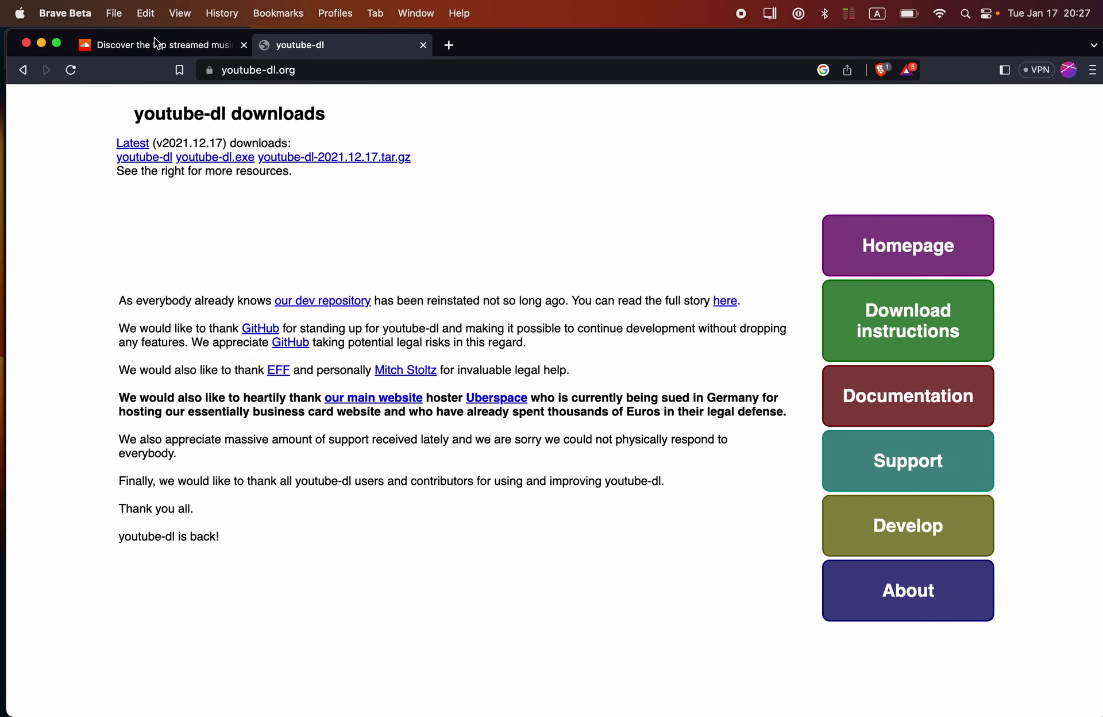
click(155, 44)
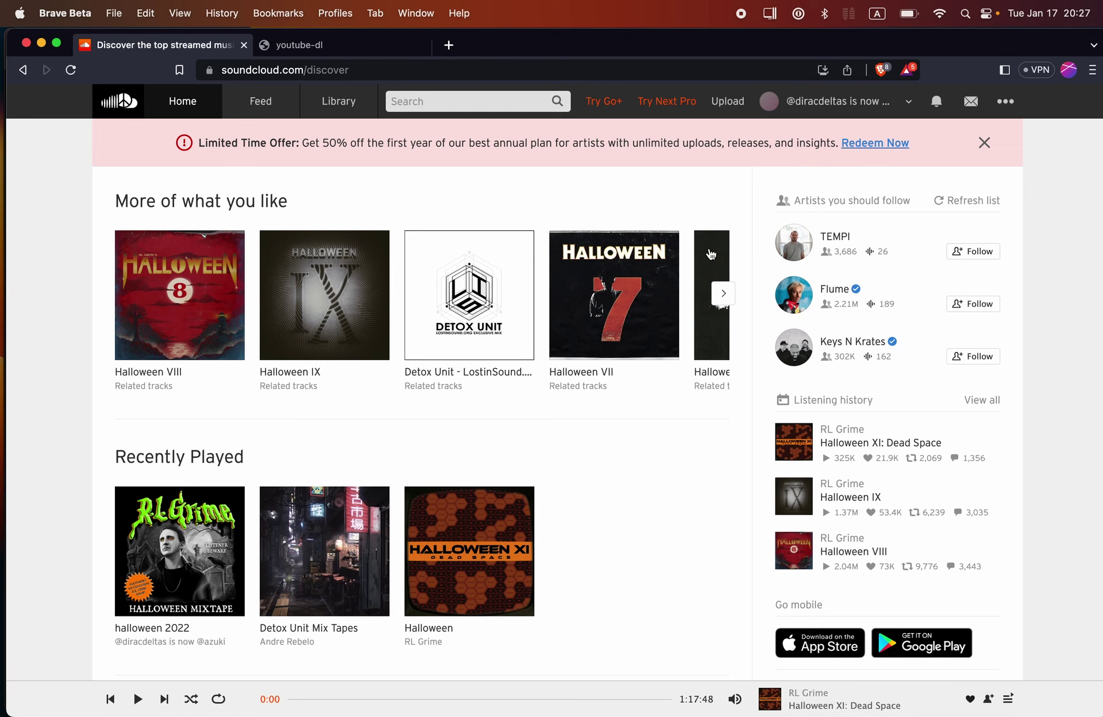
click(734, 108)
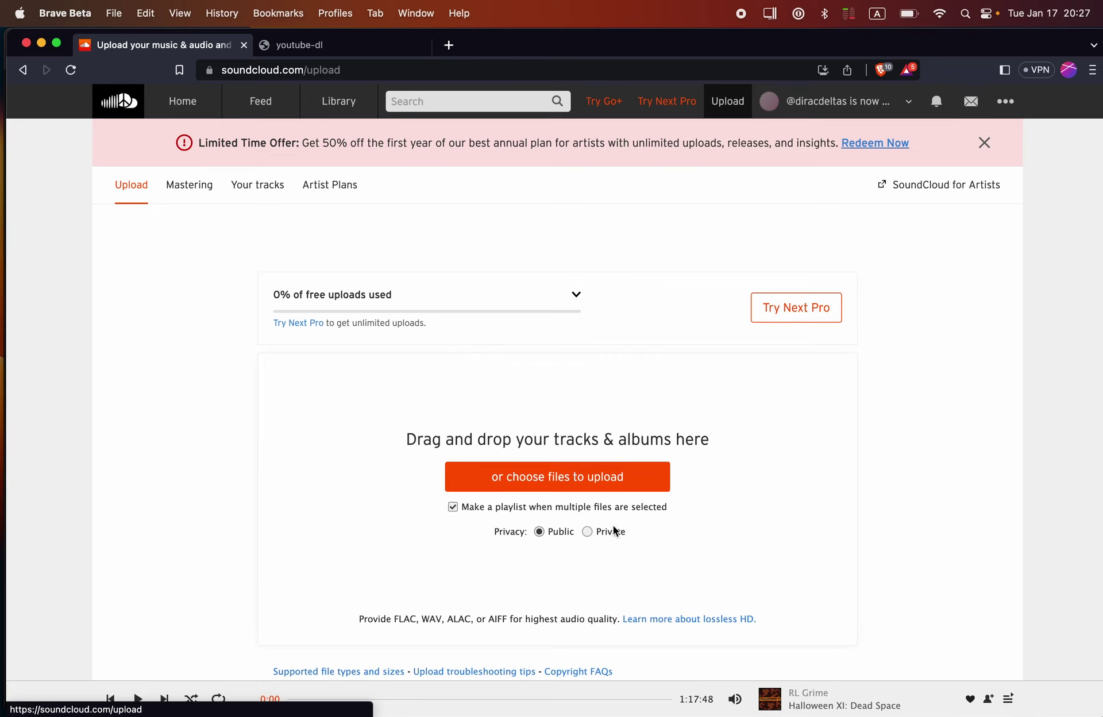
Choose whitenoise.wav from the repos/demo folder as the file to upload
click(598, 488)
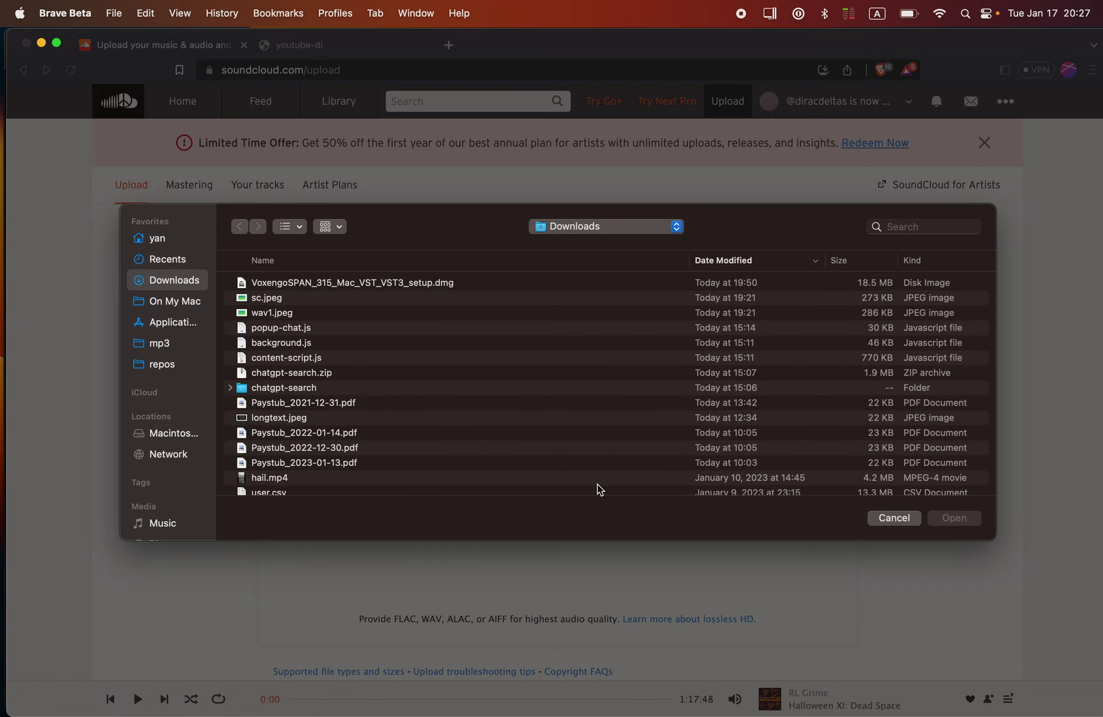
click(178, 243)
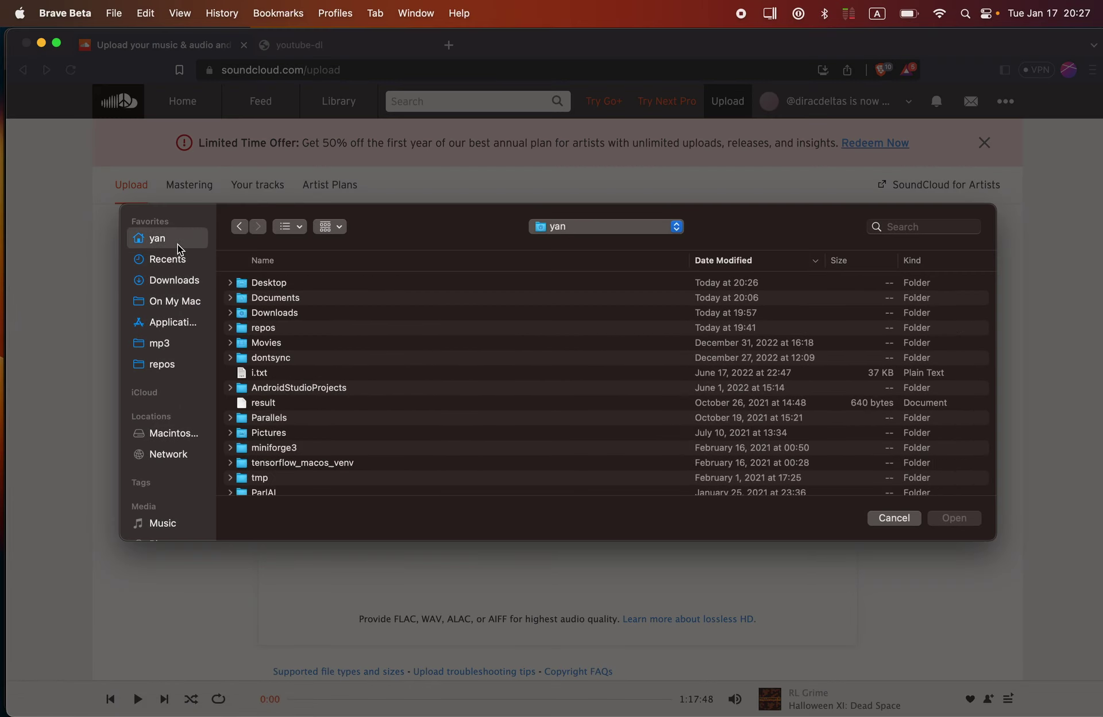
click(231, 328)
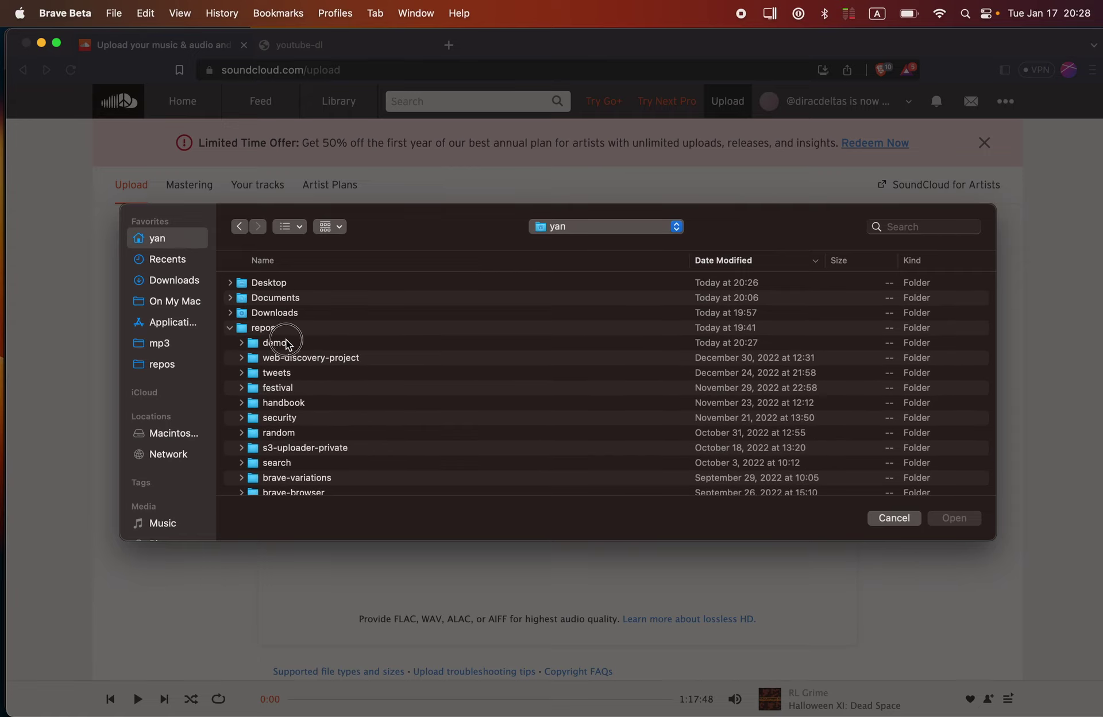
double_click(287, 344)
click(313, 299)
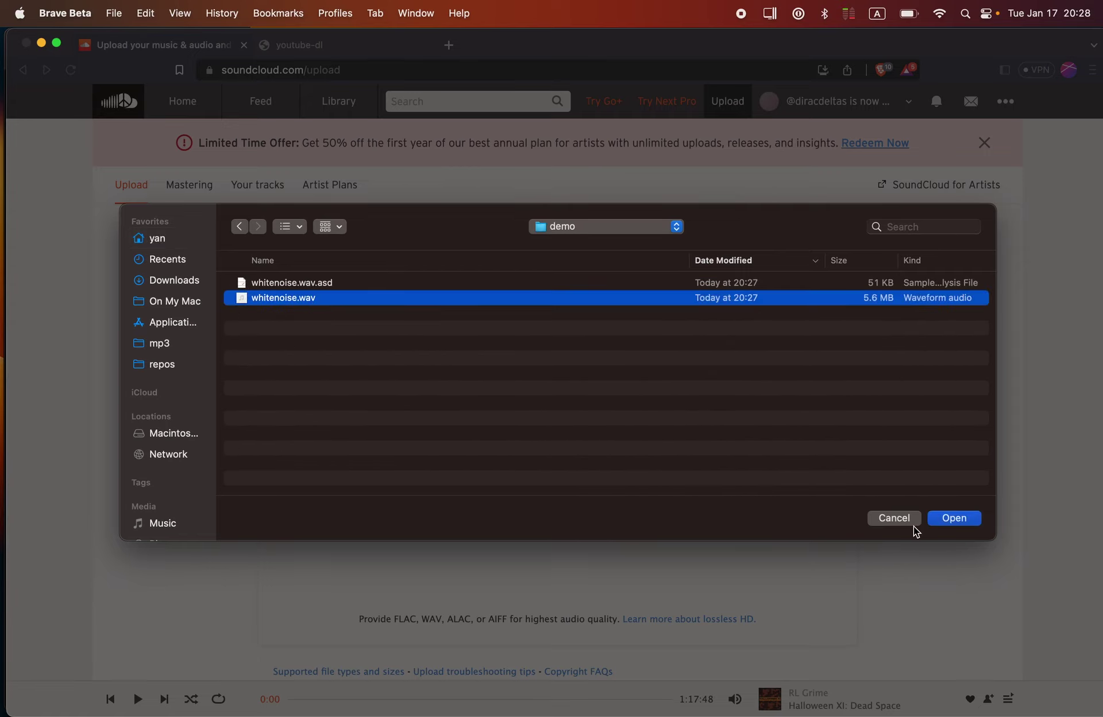
click(973, 522)
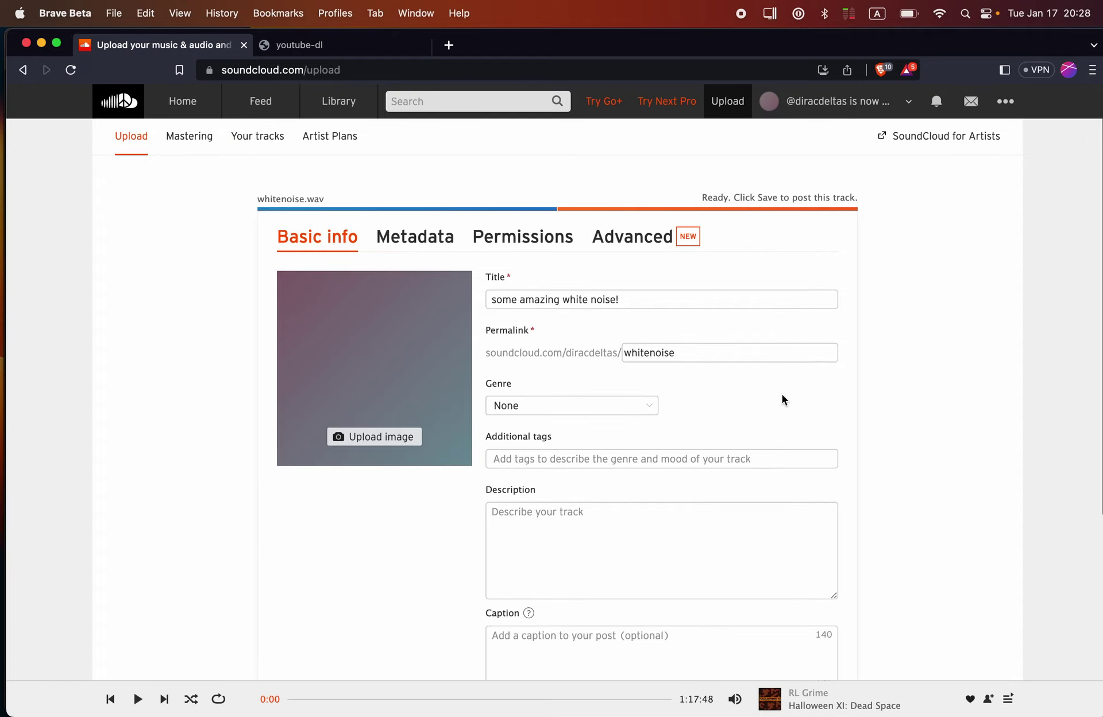
Post the uploaded white noise track and dismiss the mastering tip
scroll(781, 394, down, 5)
click(824, 547)
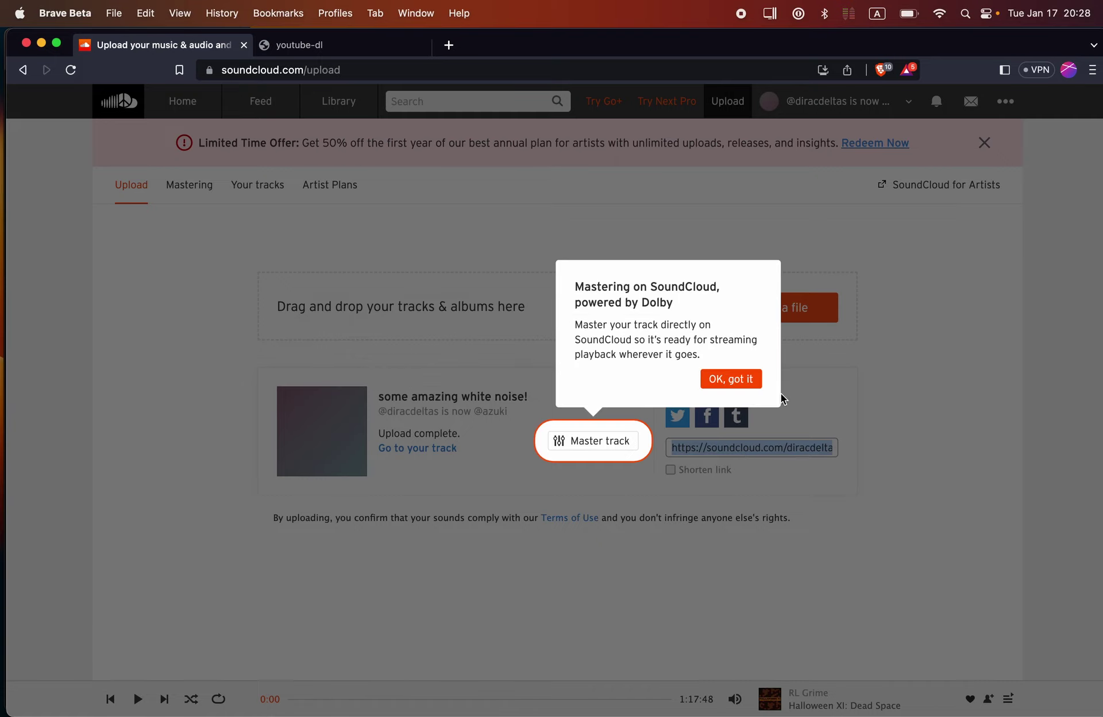
click(739, 381)
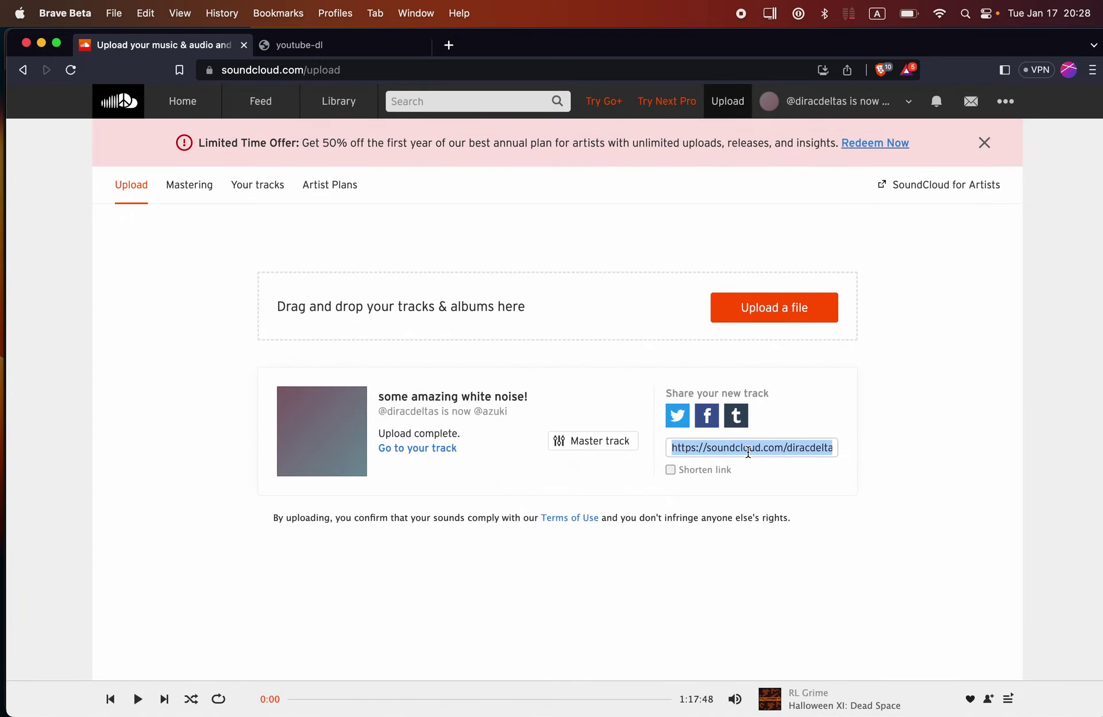
Load the new track's page from its copied share link
key(super+c)
key(super+l)
key(super+v)
key(Return)
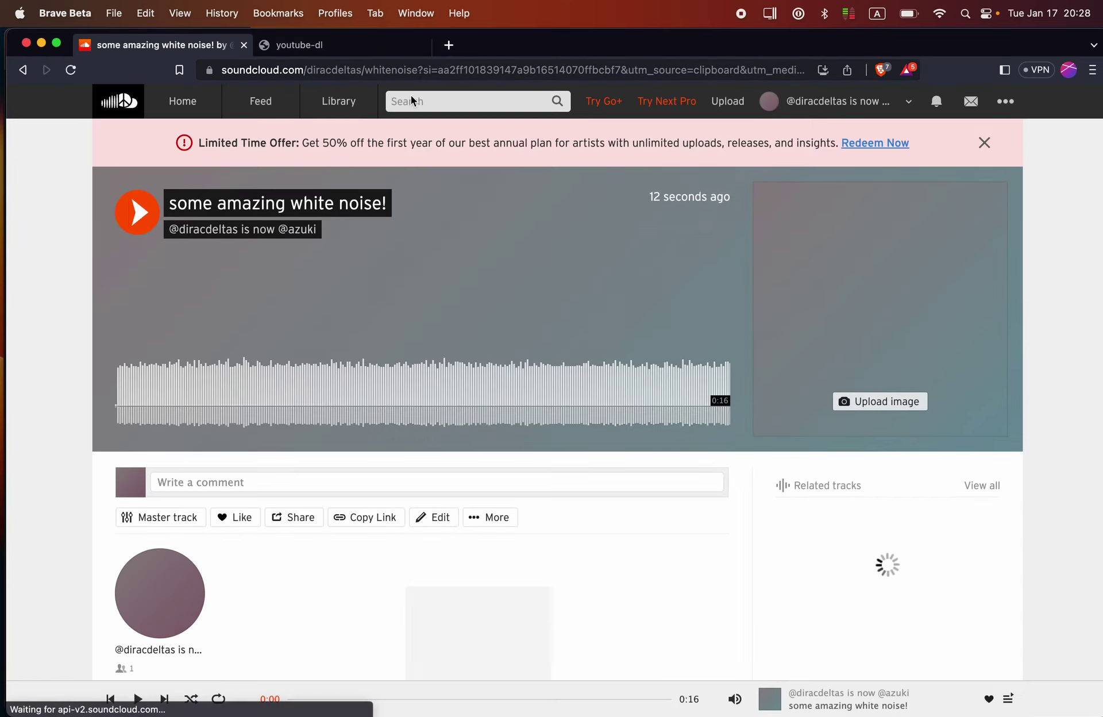
Play the track briefly and select its plain URL without tracking parameters
click(142, 205)
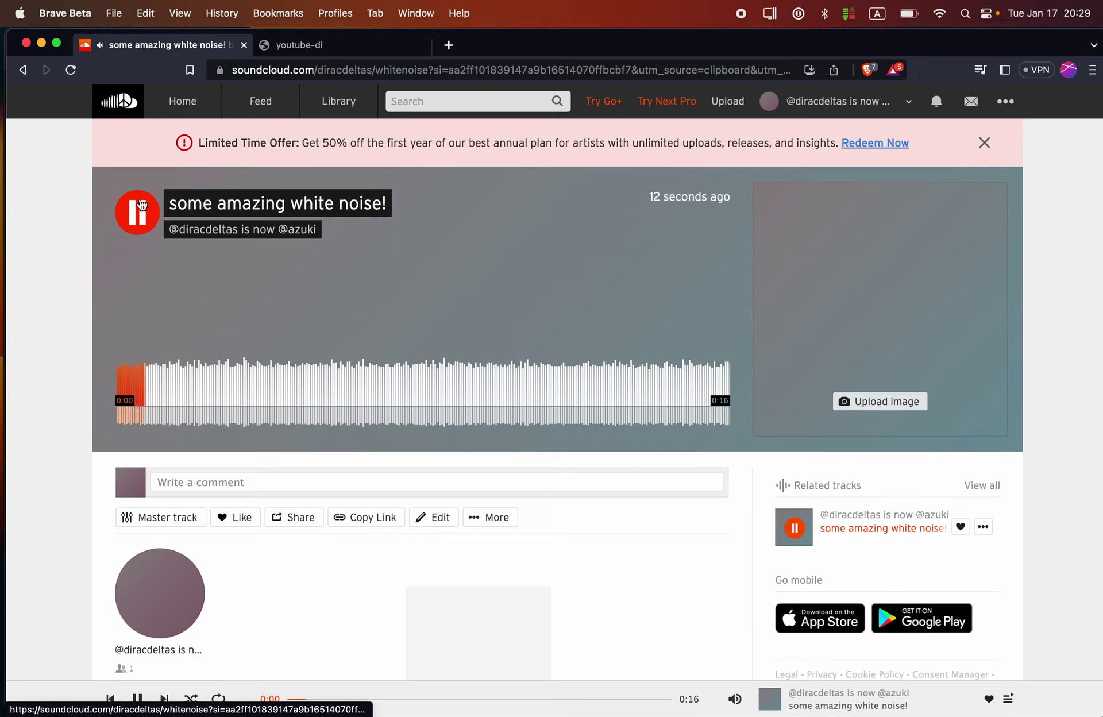
click(142, 205)
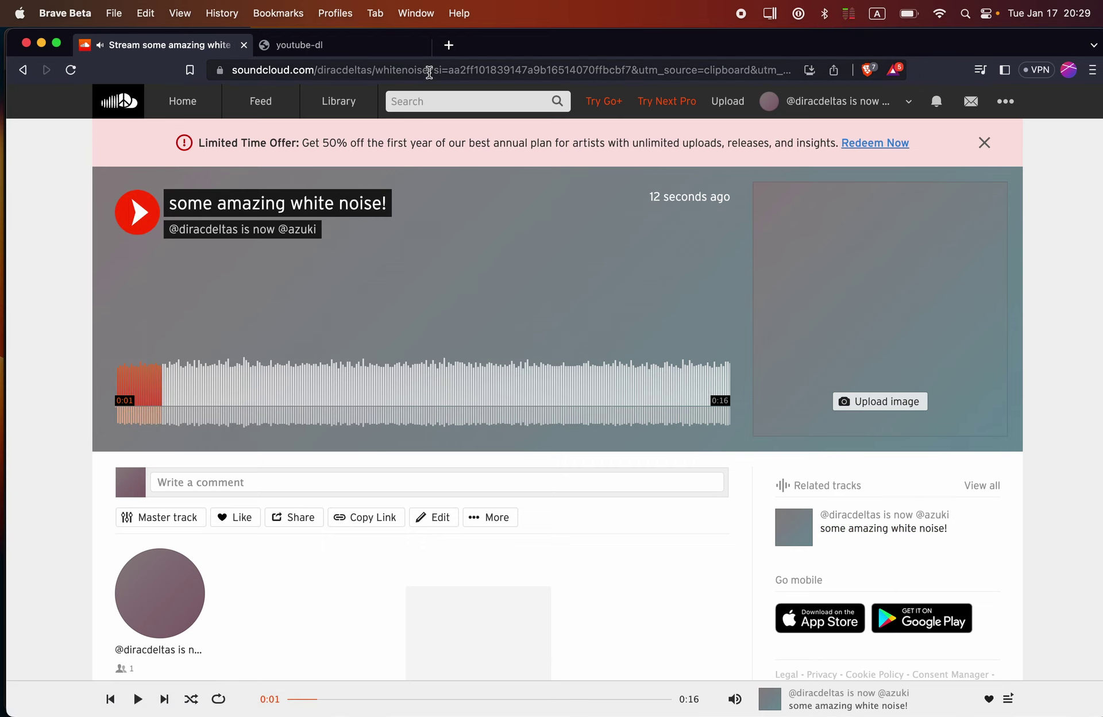
drag(428, 69, 212, 71)
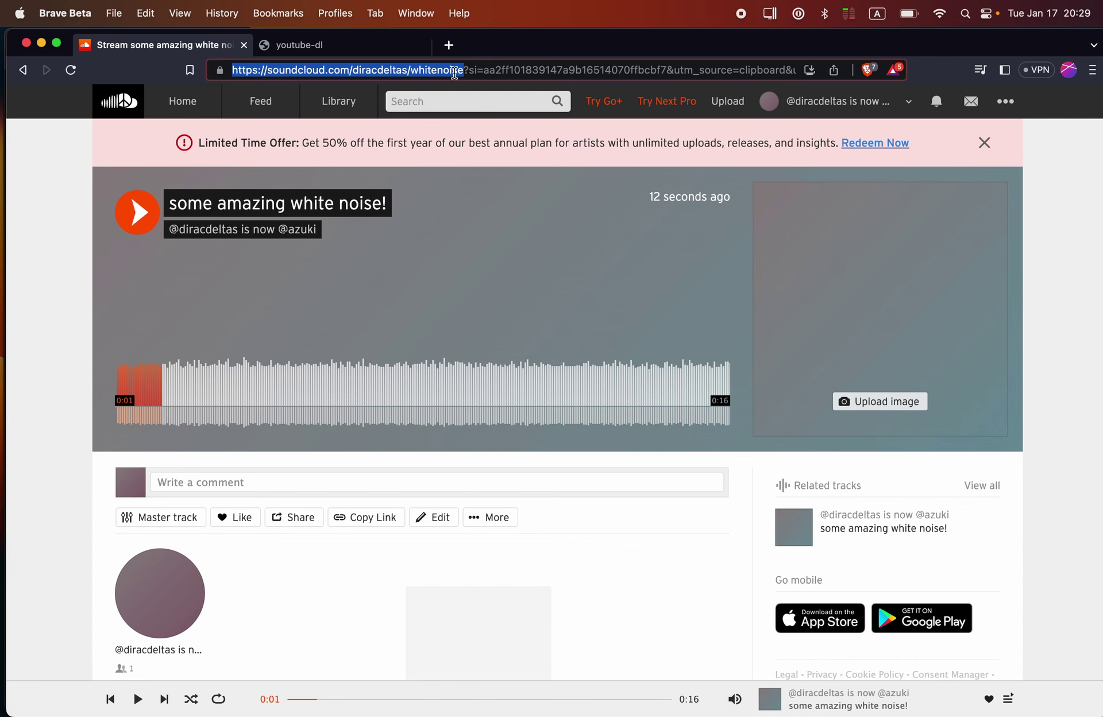
click(386, 47)
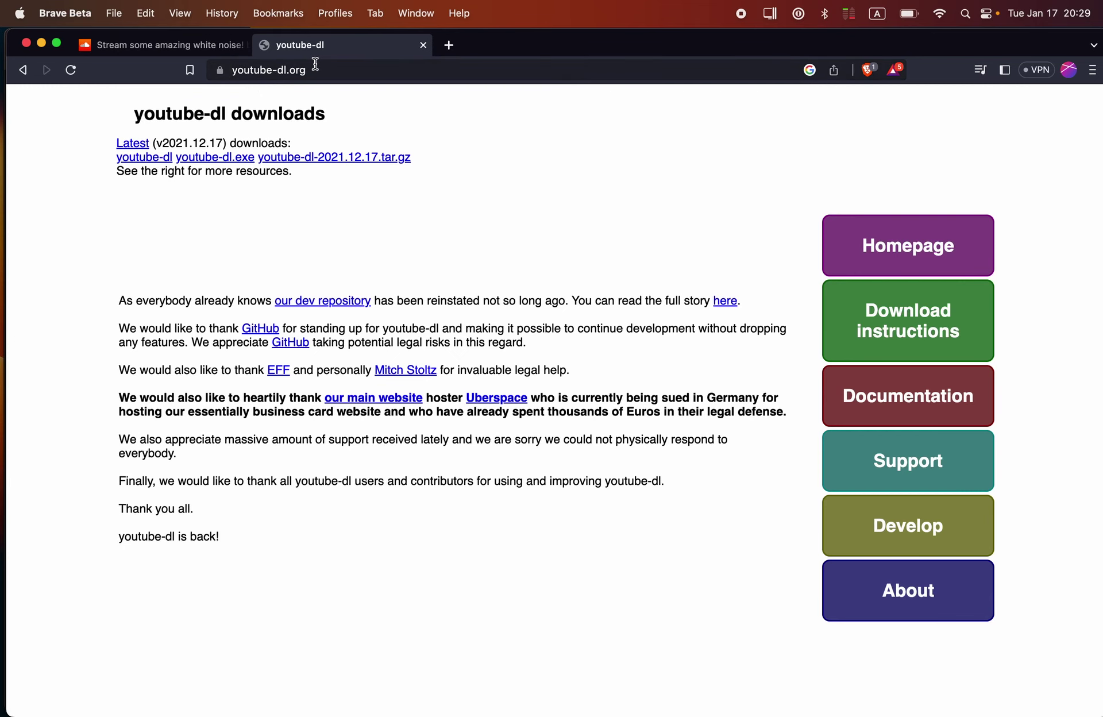
Find the Homebrew install command in youtube-dl's download instructions, then switch to Terminal
click(957, 330)
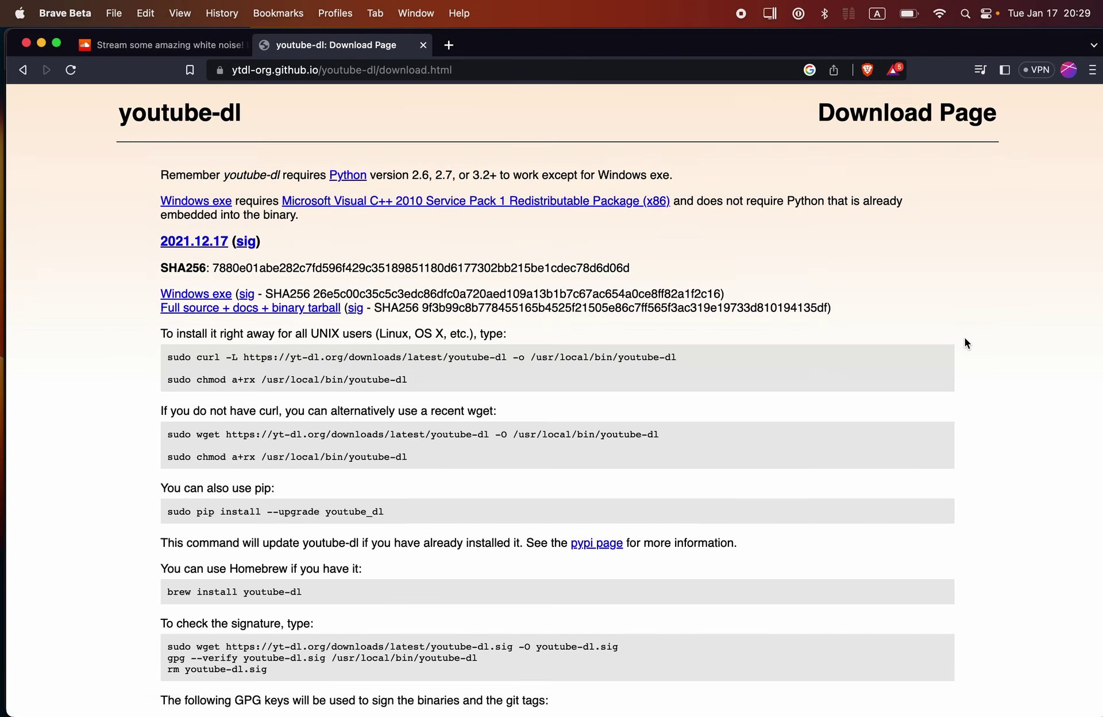
scroll(965, 342, down, 5)
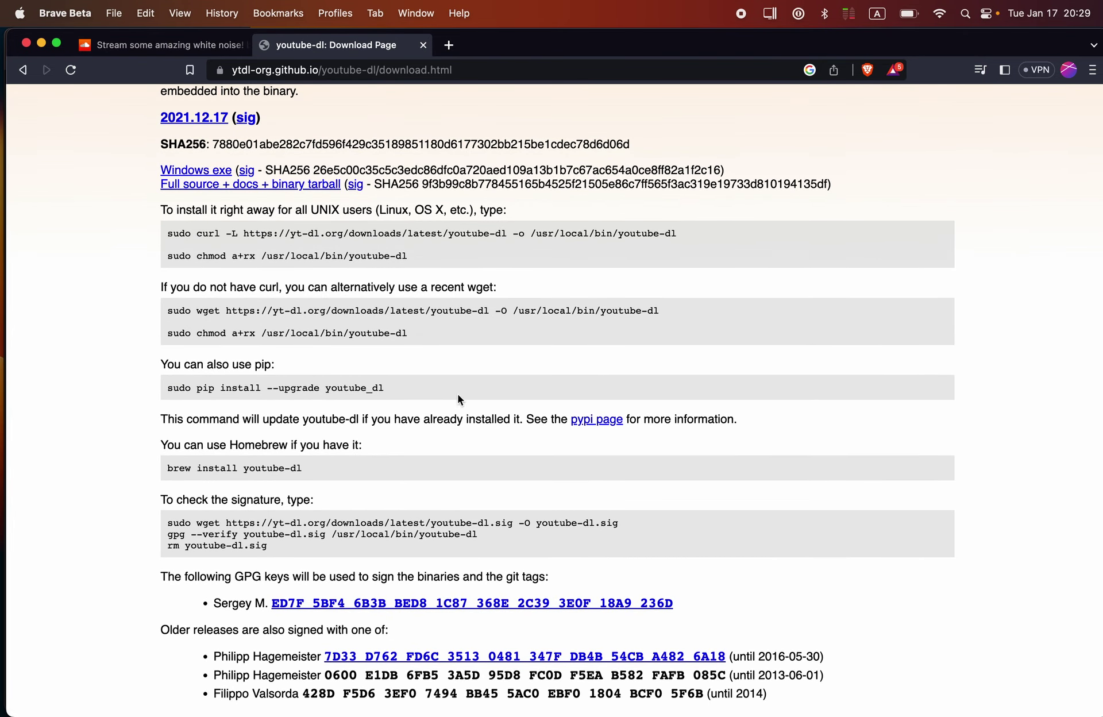
double_click(169, 467)
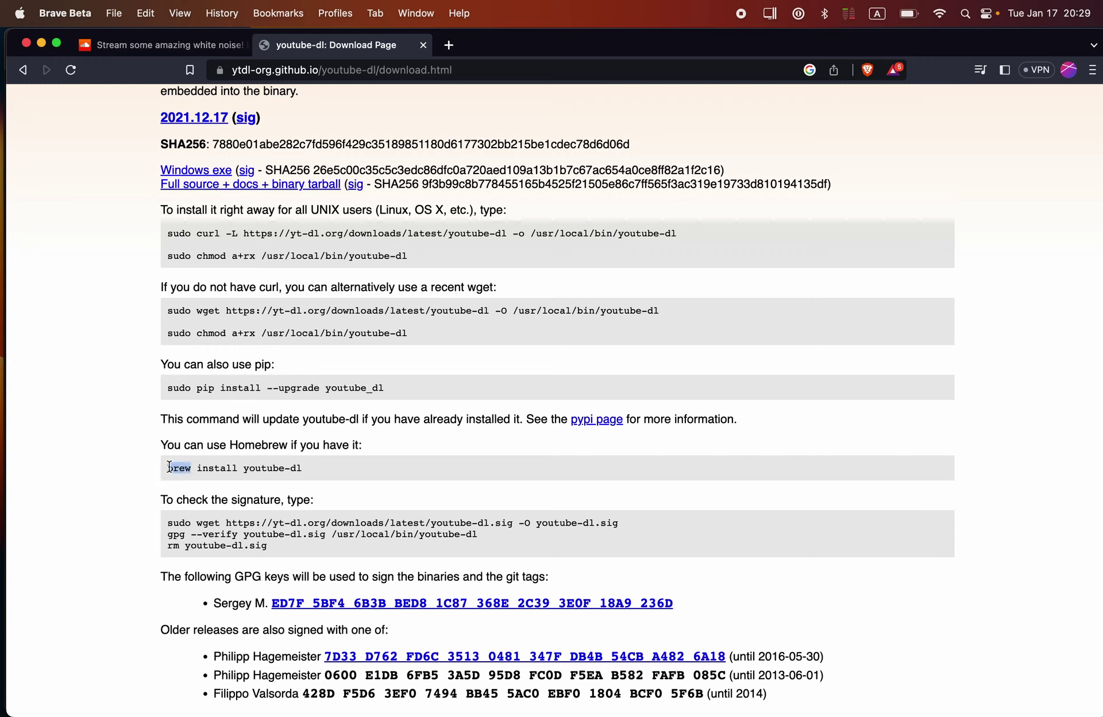
double_click(257, 444)
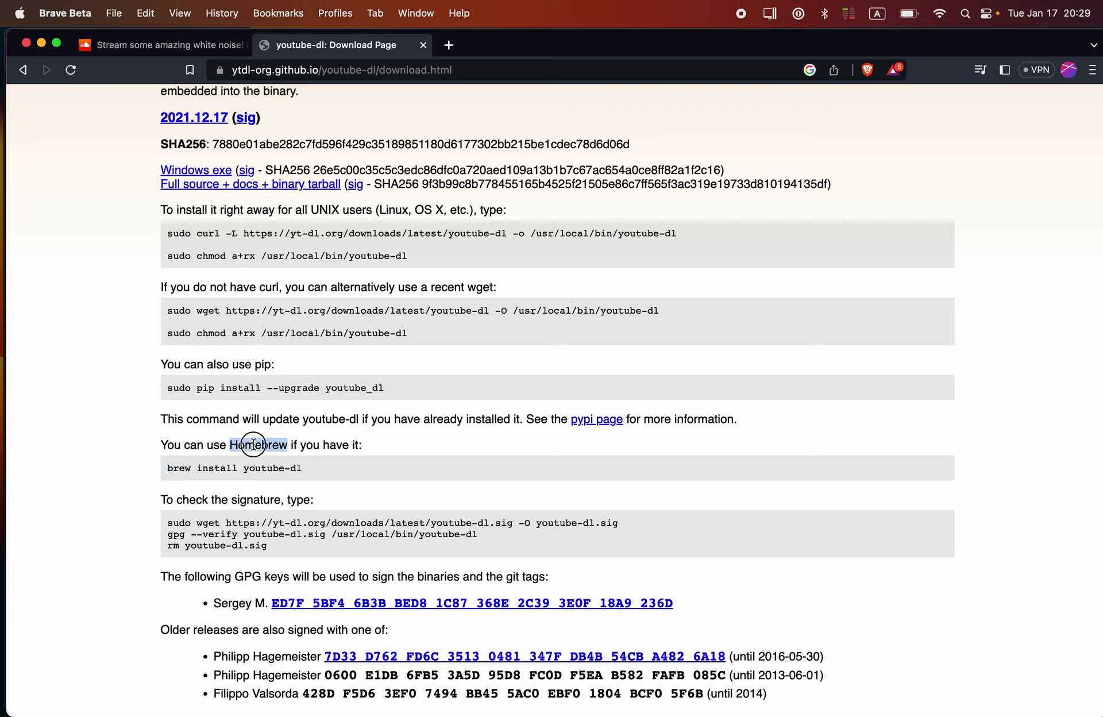
double_click(172, 466)
mouse_move(1101, 324)
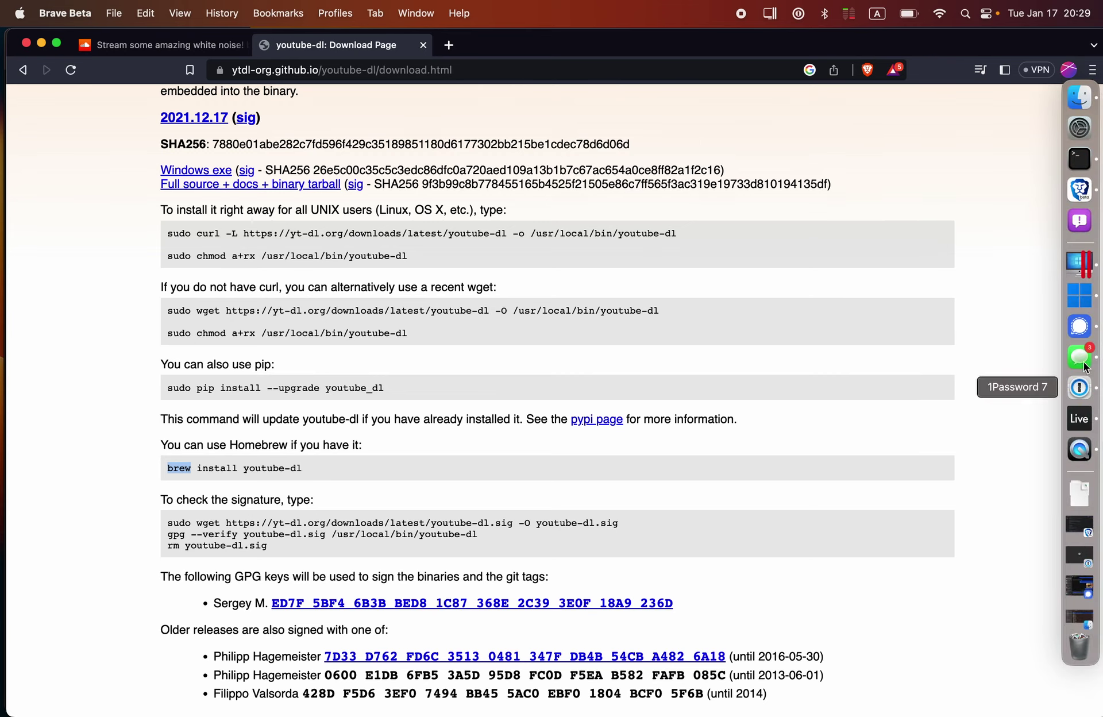
click(1099, 165)
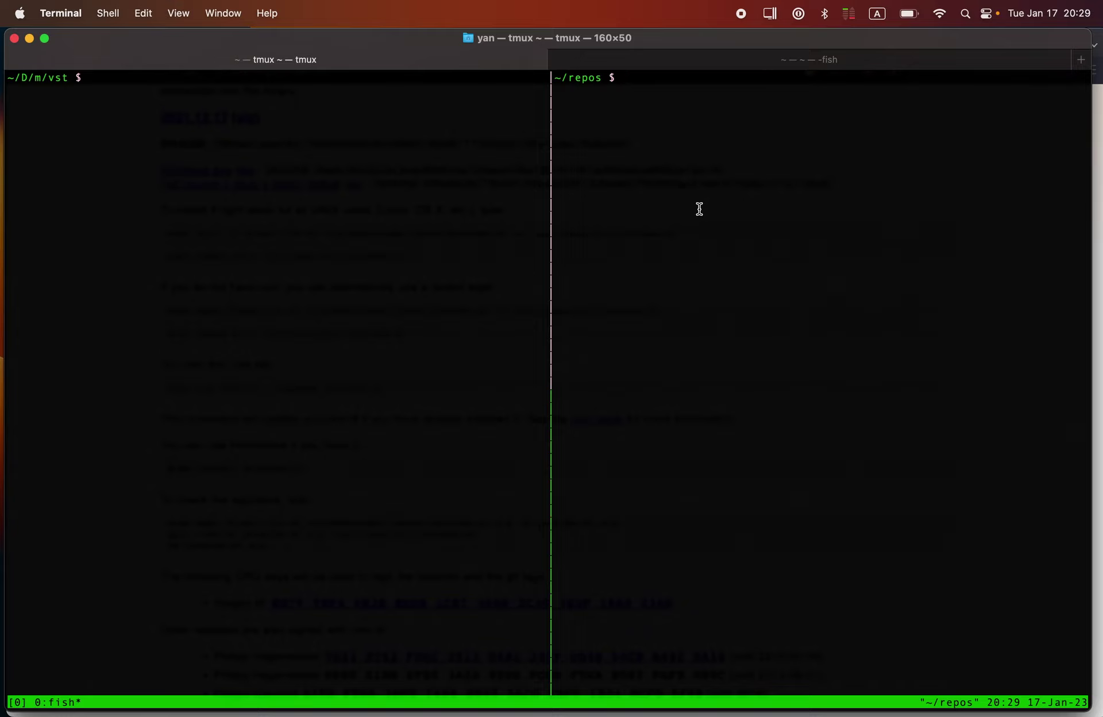
Discard a mistyped brew install command and change into the demo folder
text(brew installl youtube-dl)
key(BackSpace)
key(BackSpace)
key(BackSpace)
key(BackSpace)
key(BackSpace)
key(BackSpace)
key(BackSpace)
key(BackSpace)
key(BackSpace)
key(BackSpace)
key(BackSpace)
key(BackSpace)
key(BackSpace)
key(BackSpace)
key(BackSpace)
key(BackSpace)
key(BackSpace)
key(BackSpace)
key(BackSpace)
key(BackSpace)
text(cd demo)
key(Return)
Run youtube-dl on the quoted SoundCloud whitenoise URL and move Terminal aside
text(youtube-dl ')
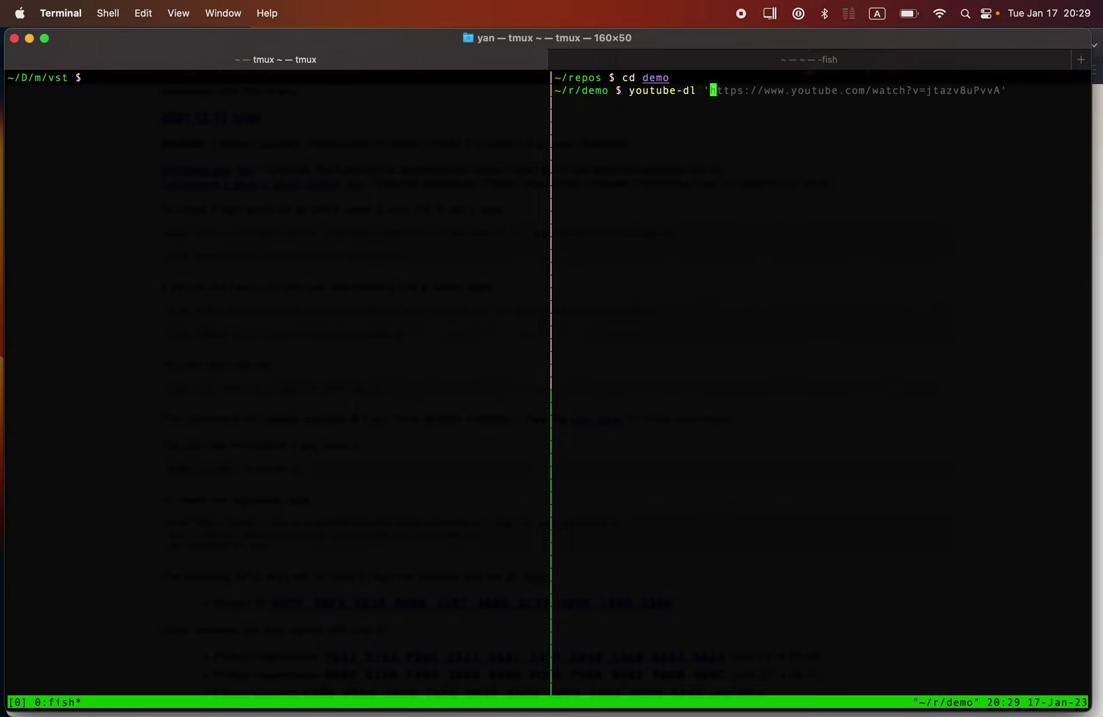
key(super+v)
text(')
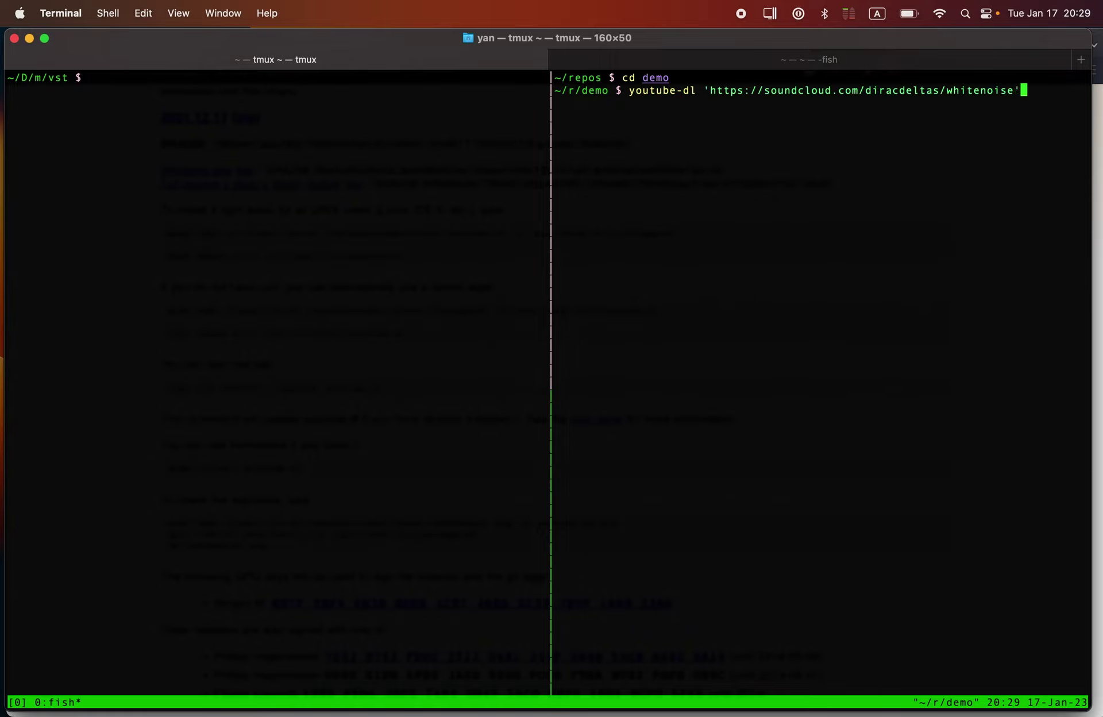
key(Return)
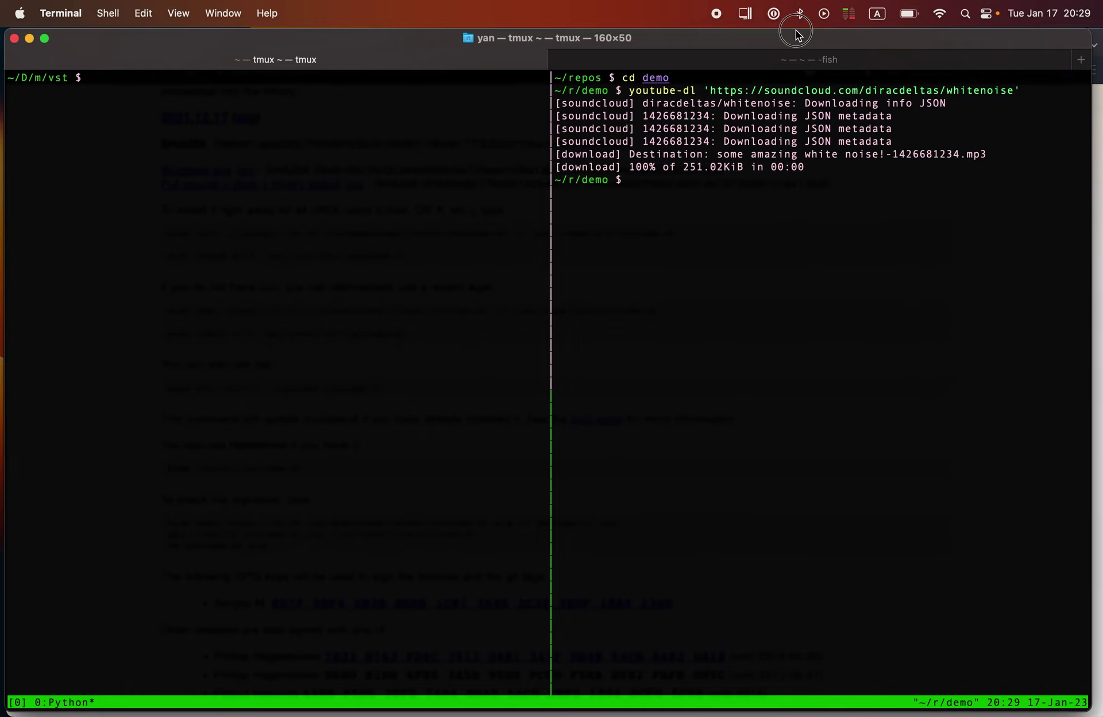
drag(794, 30, 732, 126)
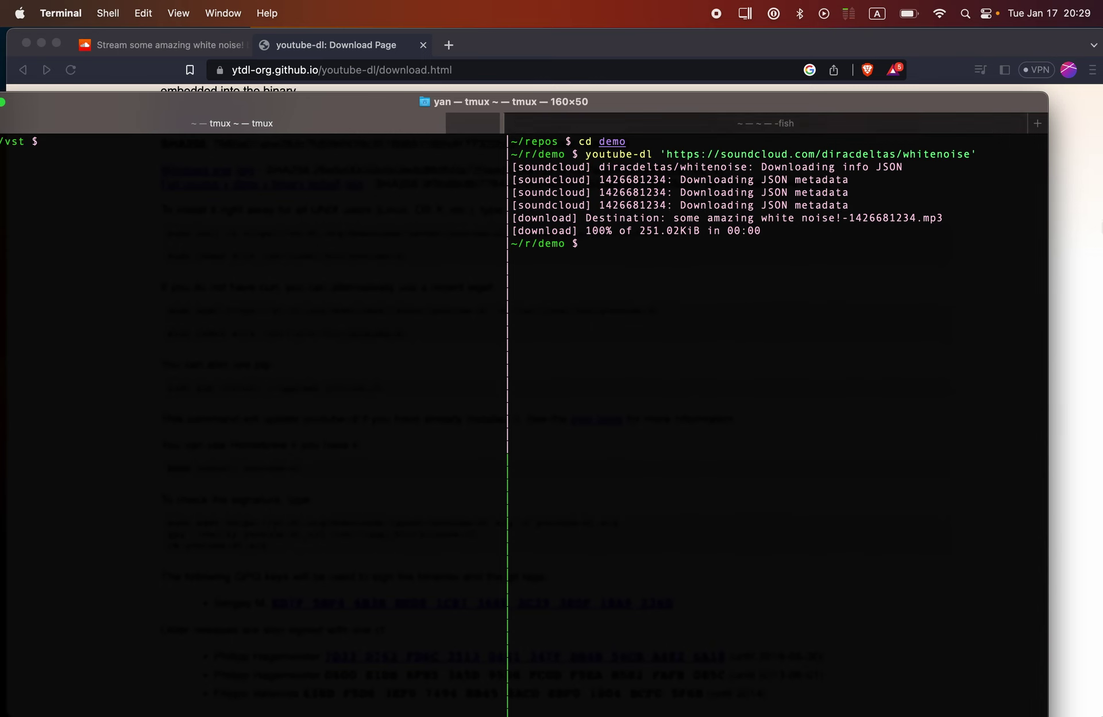
Open a Finder window on the demo folder and arrange windows to uncover Ableton
mouse_move(1095, 189)
click(1080, 99)
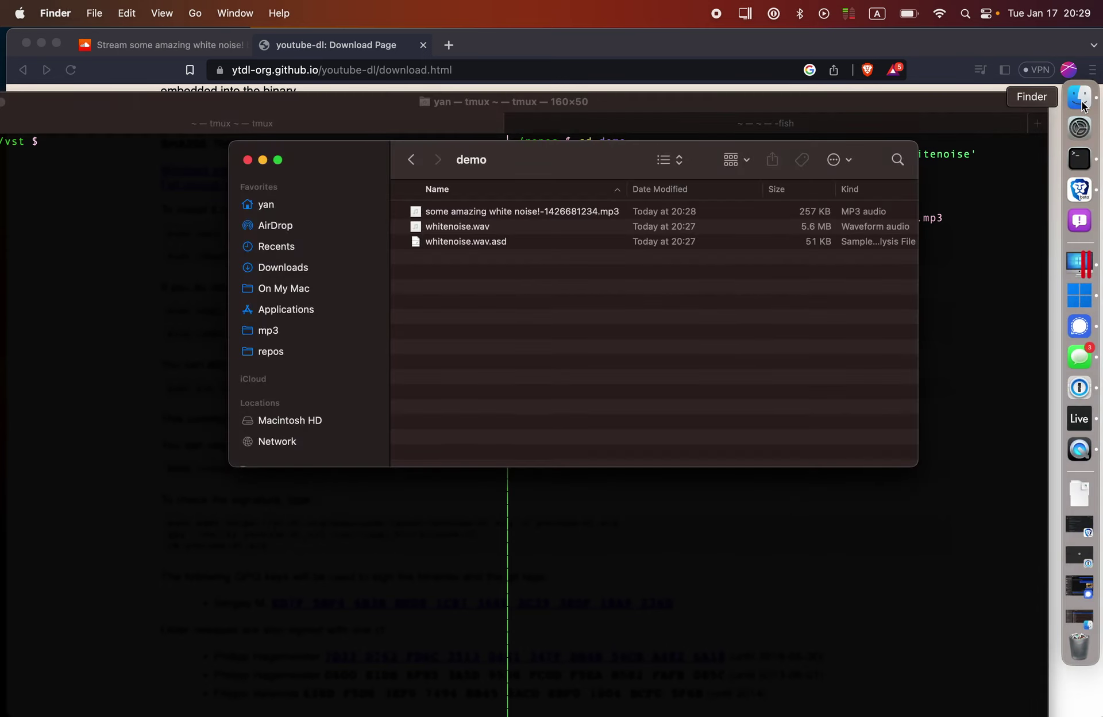
click(480, 214)
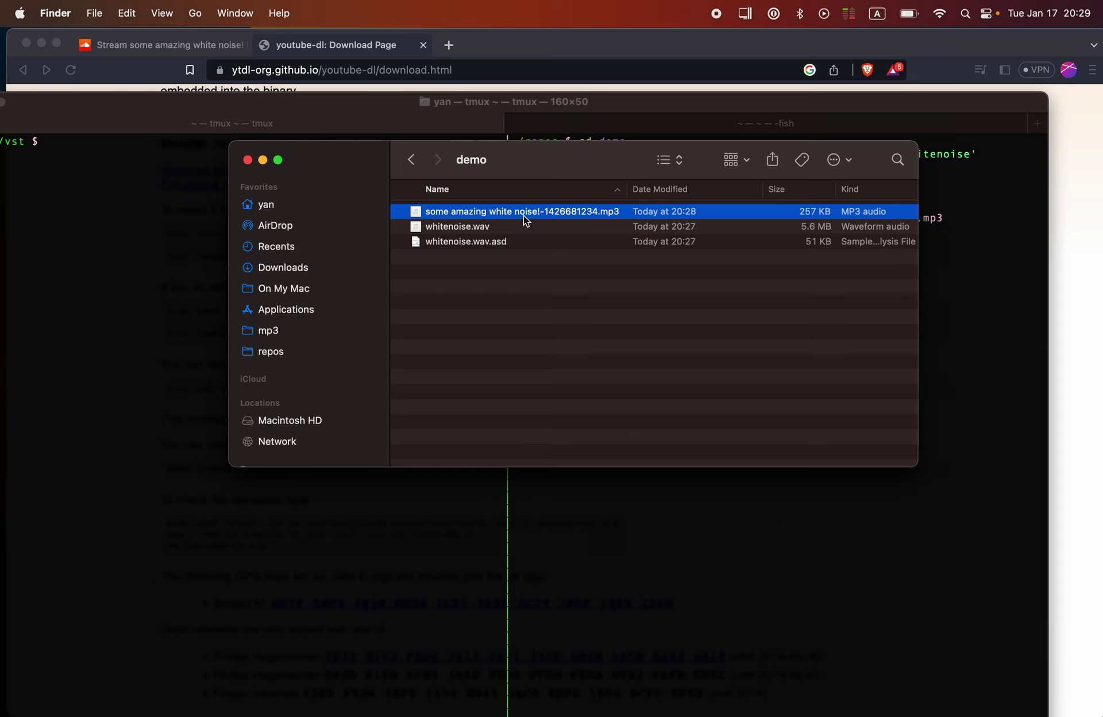
drag(553, 44, 273, 493)
drag(425, 37, 380, 214)
drag(502, 154, 641, 82)
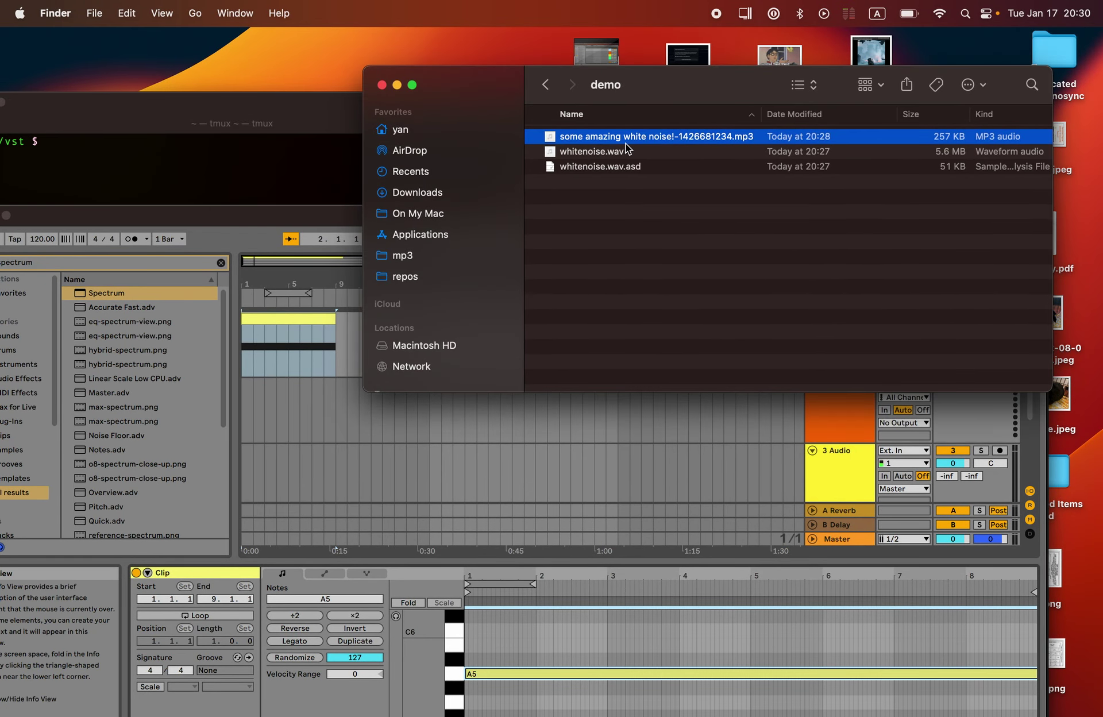
Place whitenoise.wav on audio track 3 and insert a new audio track
drag(619, 150, 245, 473)
click(379, 452)
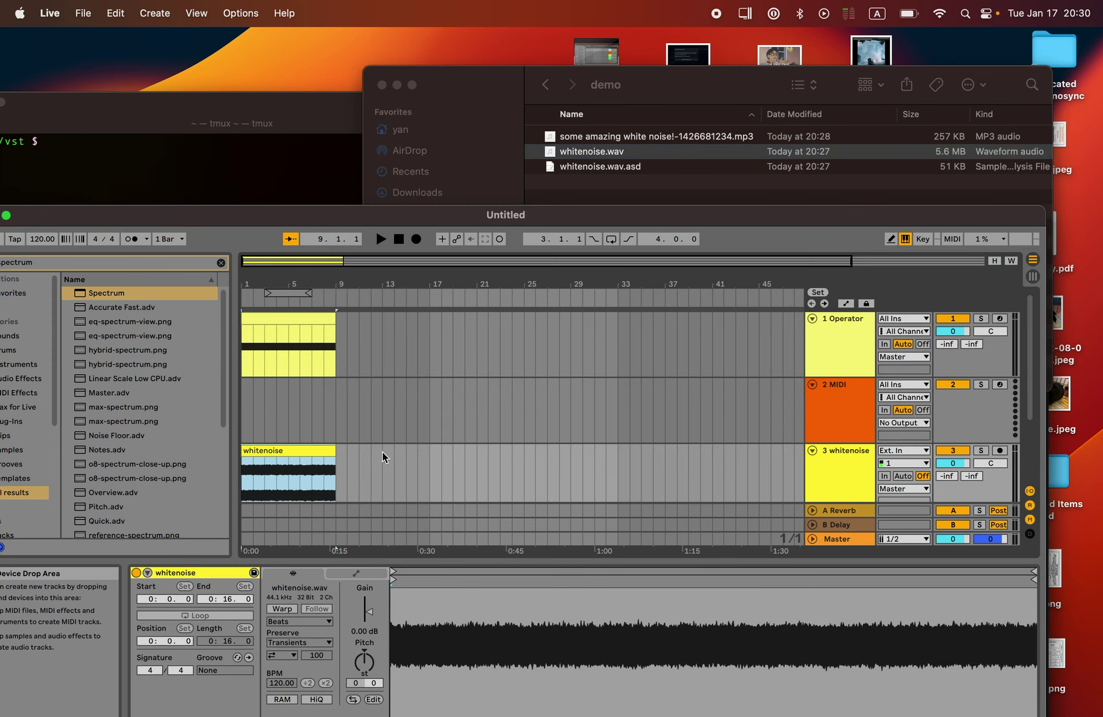
click(833, 456)
key(super+t)
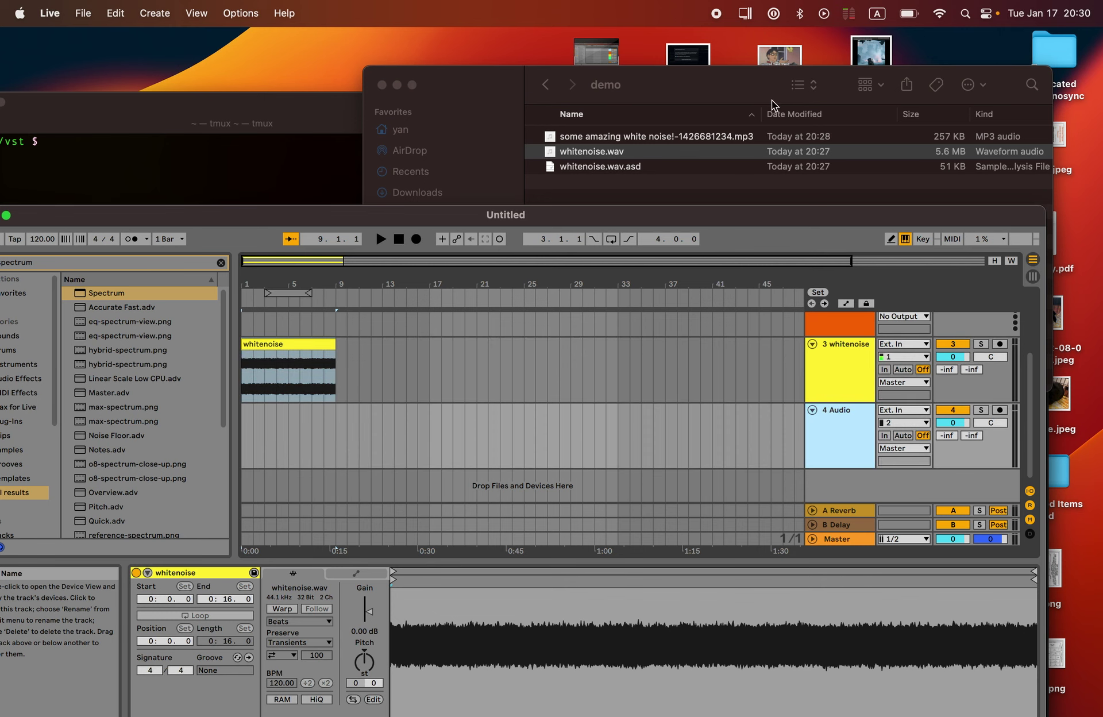
Drop the downloaded white-noise MP3 onto the new audio track 4
click(732, 151)
click(732, 138)
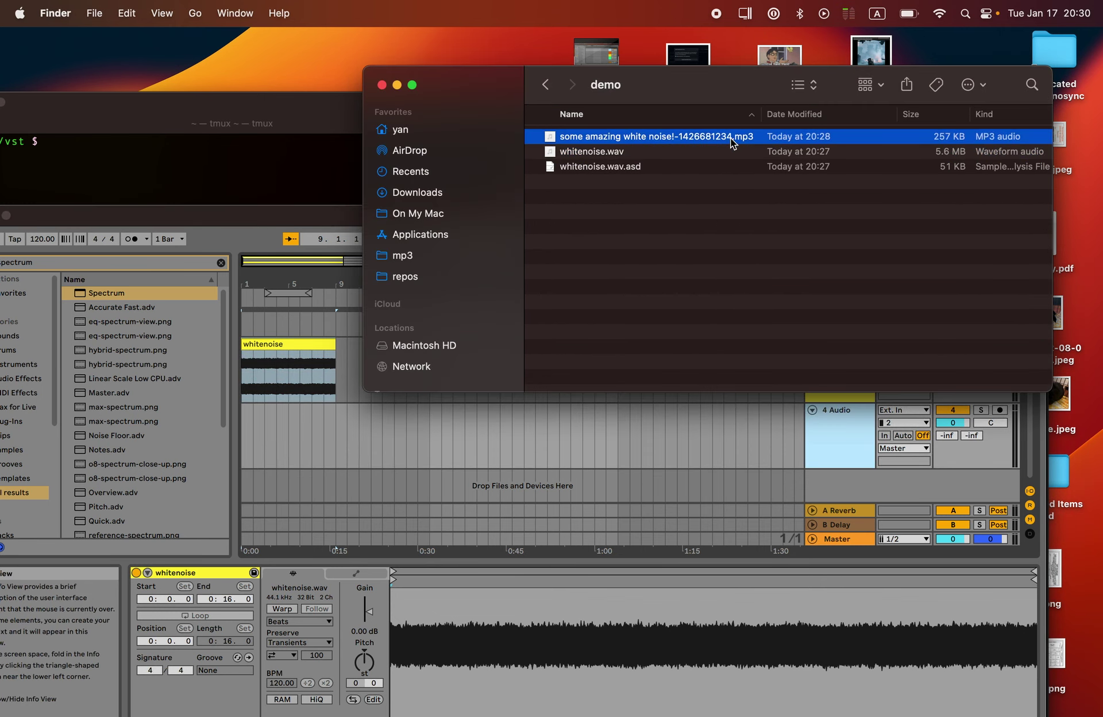
drag(732, 140, 247, 438)
Open the MP3 clip on track 4 in Clip View
click(344, 435)
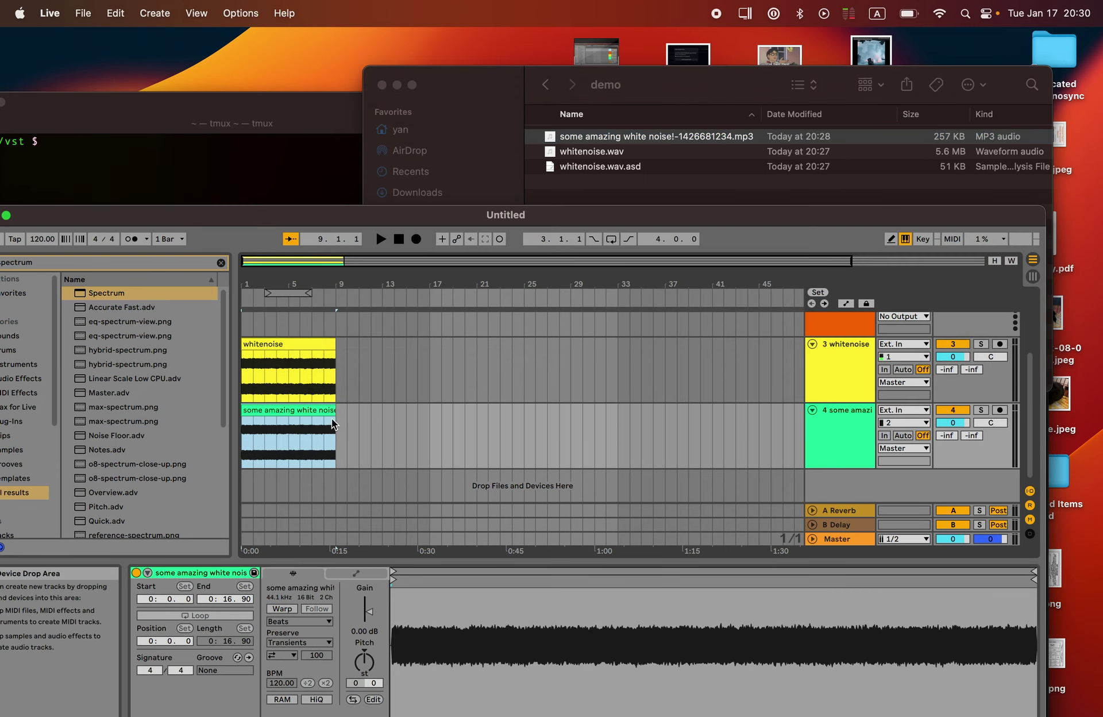
scroll(270, 344, up, 3)
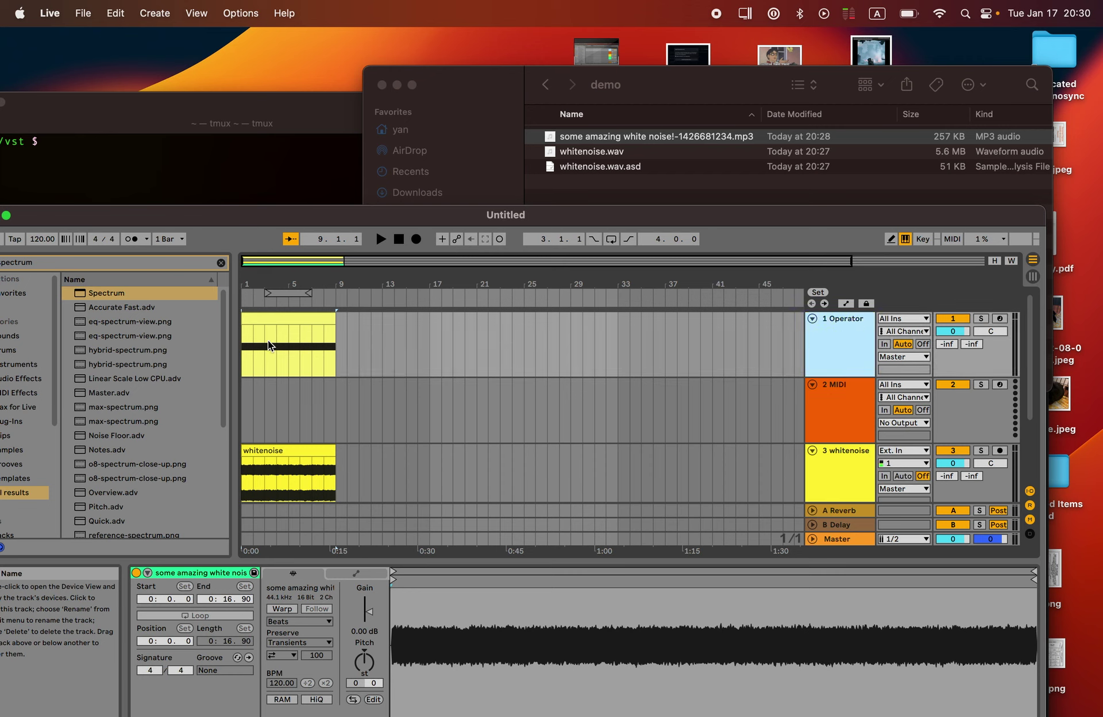
click(282, 318)
click(344, 516)
scroll(356, 534, down, 3)
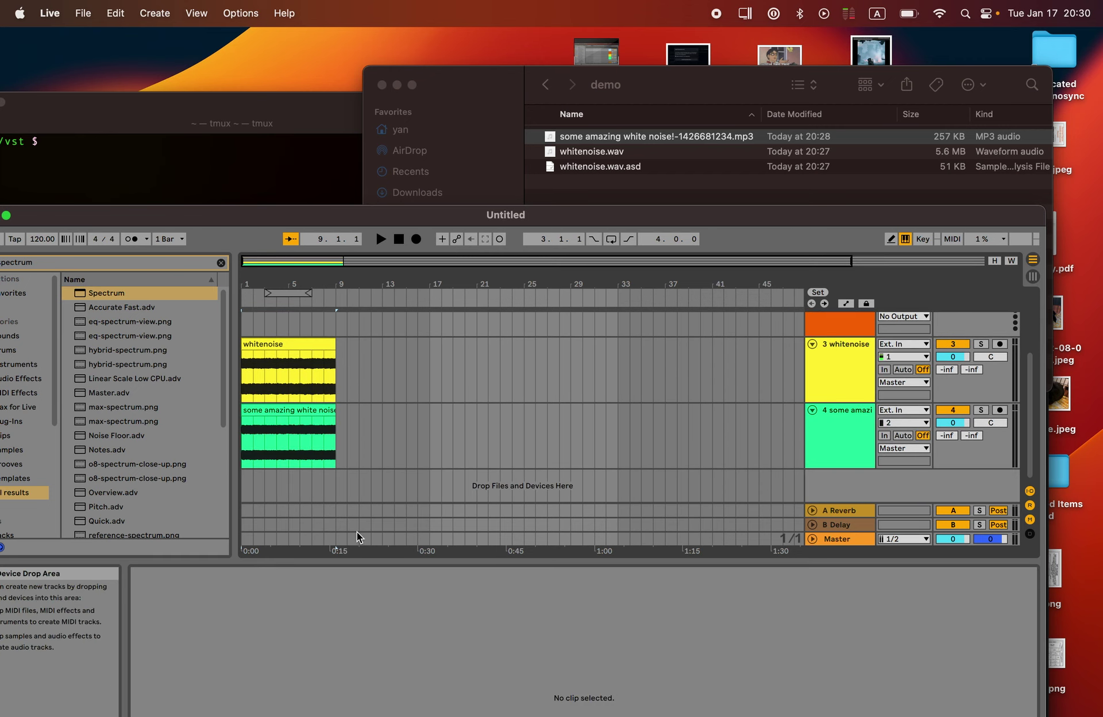
click(303, 412)
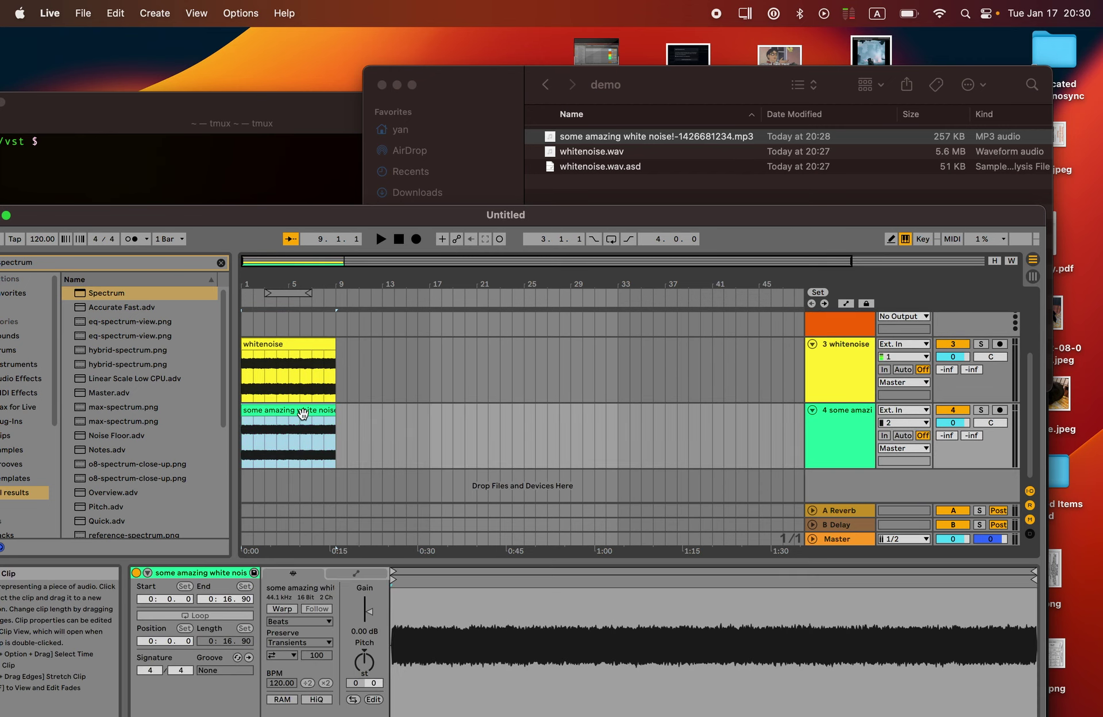
Maximize Live and compare the whitenoise and MP3 clips' details
double_click(373, 215)
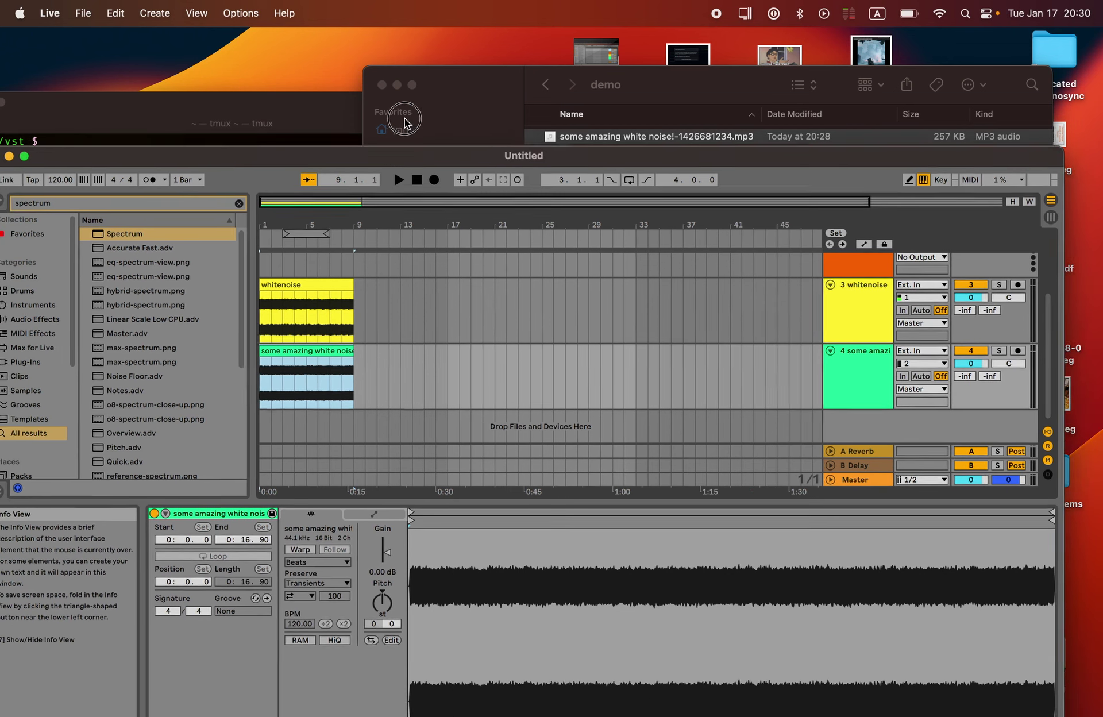
click(348, 207)
click(352, 268)
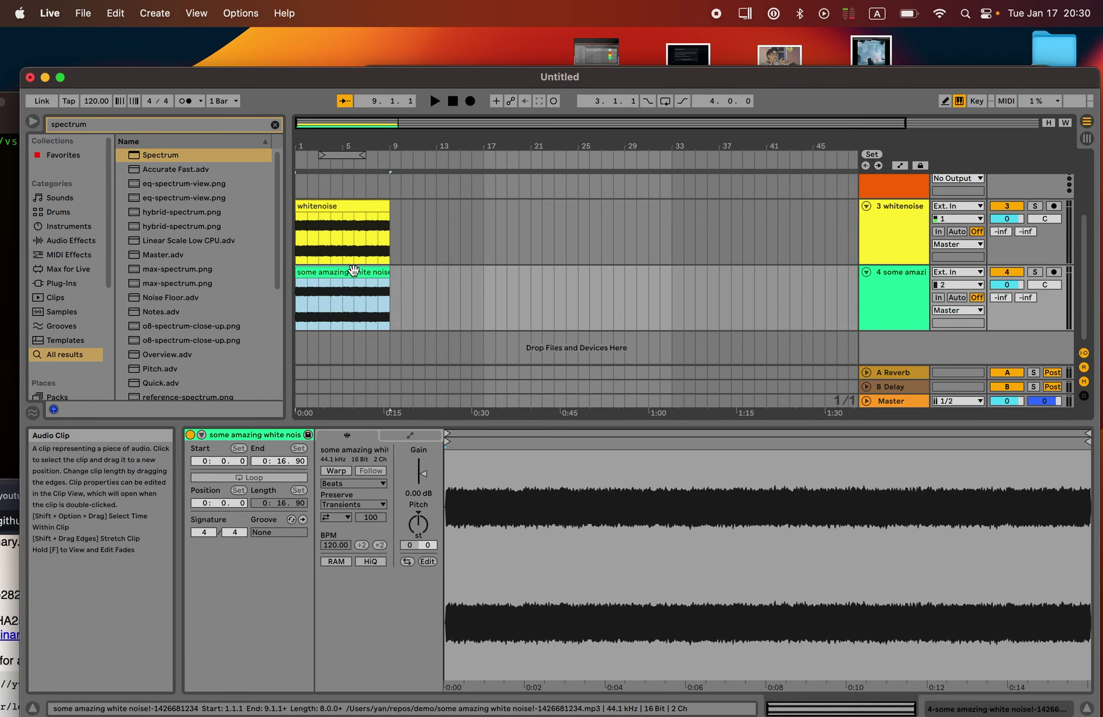
click(352, 206)
click(351, 272)
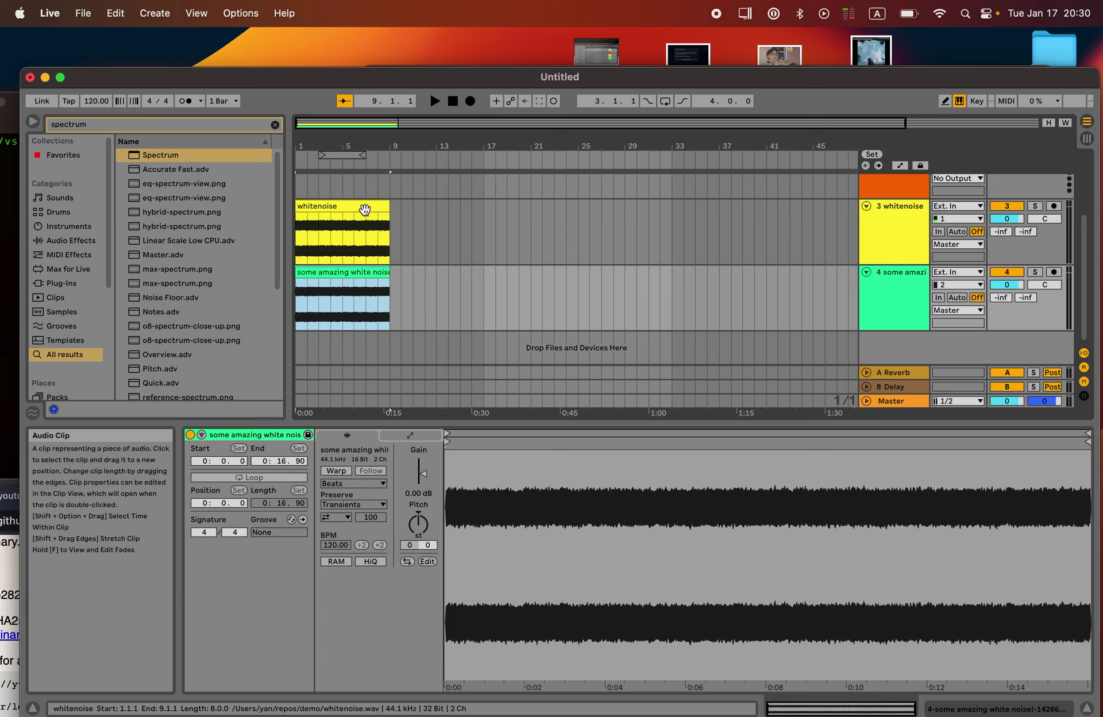
Search 'ozo' and drag Ozone 8 onto the MP3 track, then show its device chain
click(192, 123)
key(BackSpace)
key(BackSpace)
key(BackSpace)
key(BackSpace)
key(BackSpace)
key(BackSpace)
key(BackSpace)
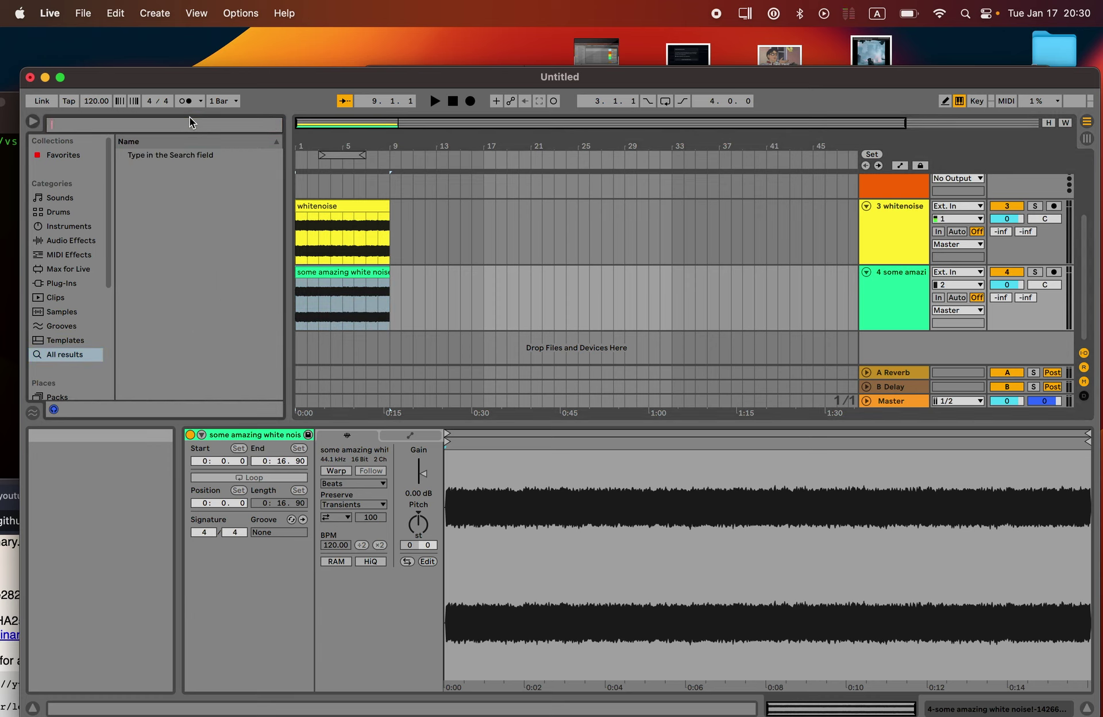
text(ozone)
click(190, 168)
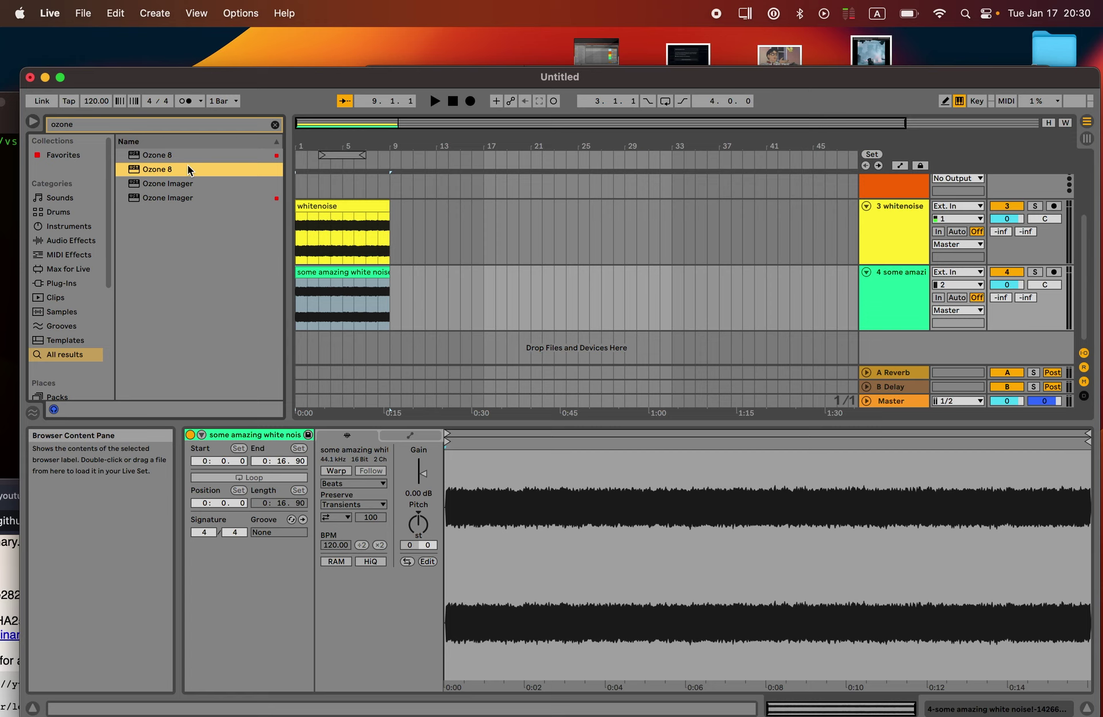
drag(189, 168, 525, 290)
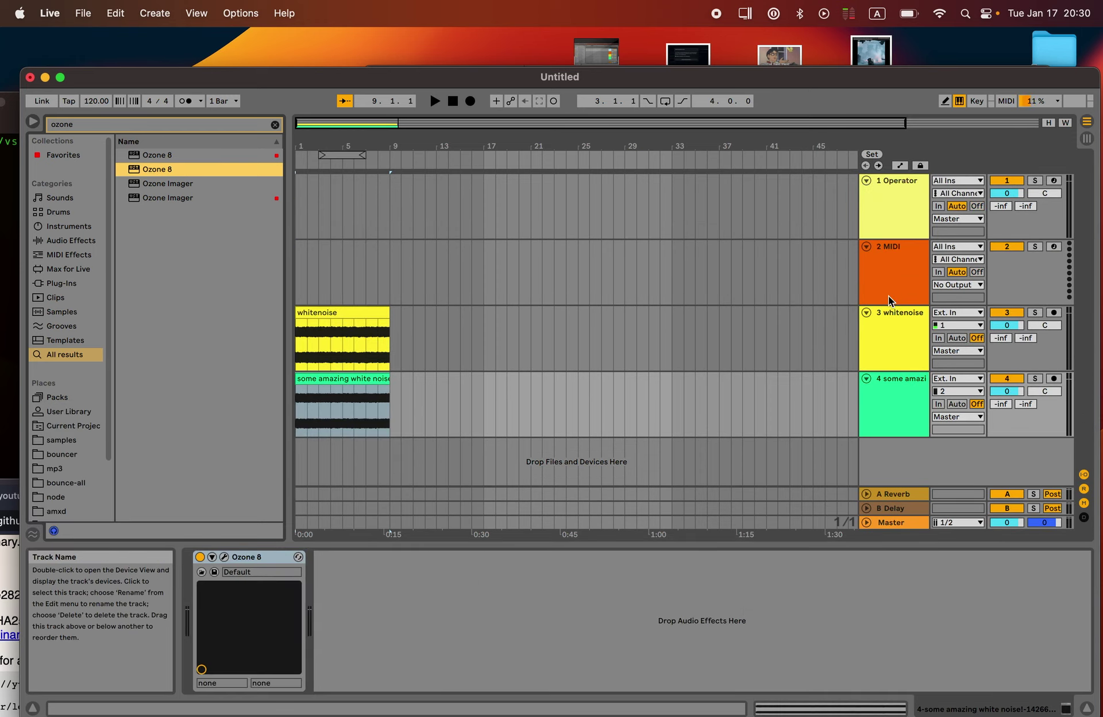
click(887, 383)
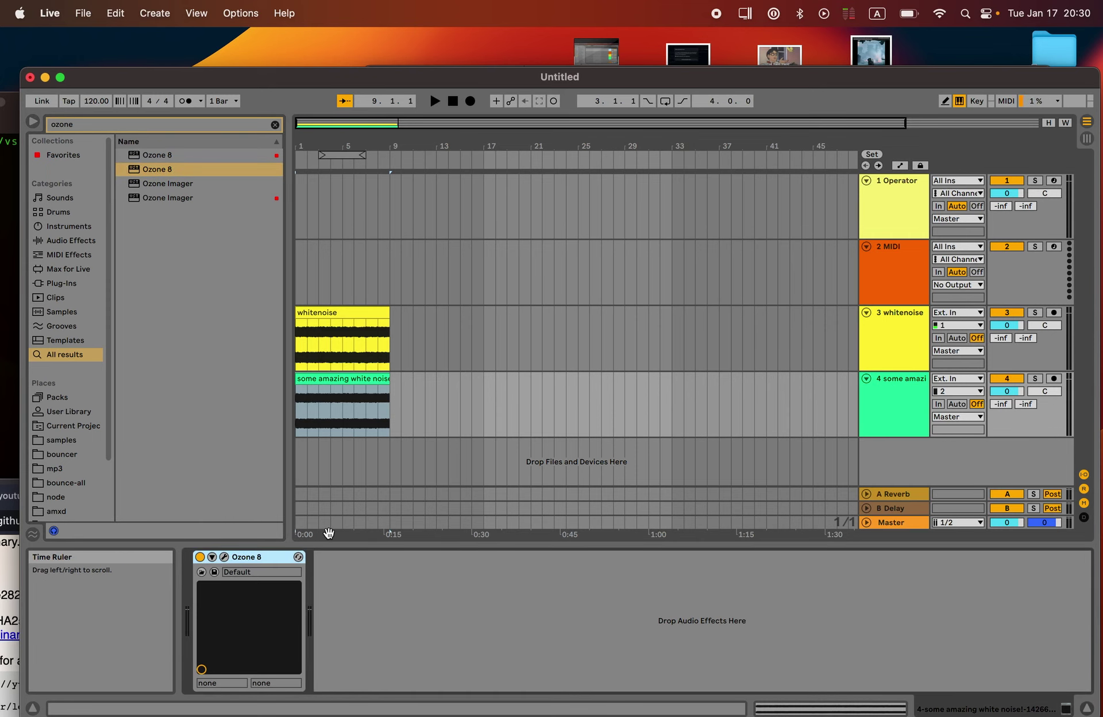
Open Ozone 8, remove its Dynamics and Maximizer modules, and switch to Reference view
click(224, 557)
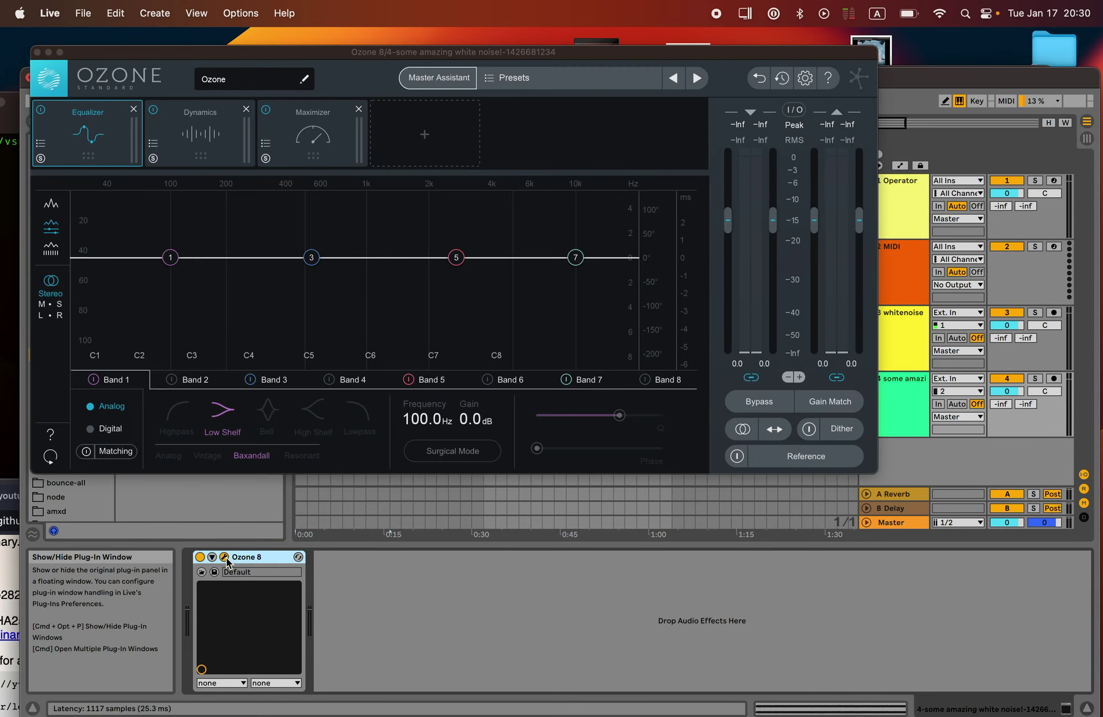
click(246, 109)
click(246, 109)
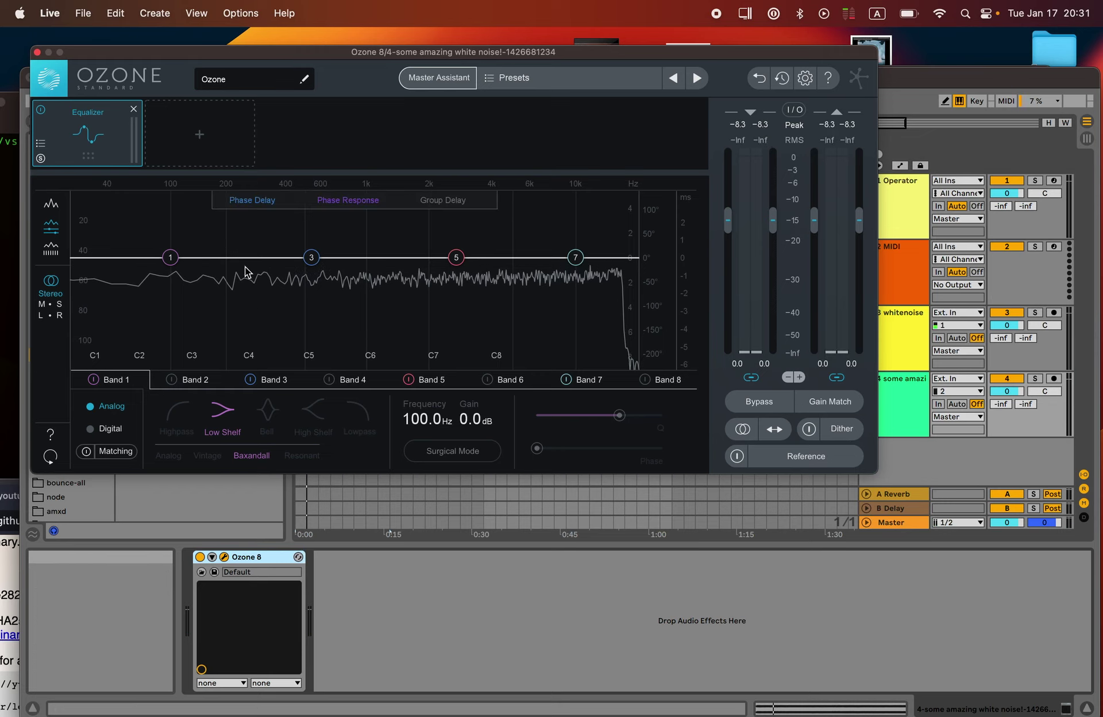
click(827, 463)
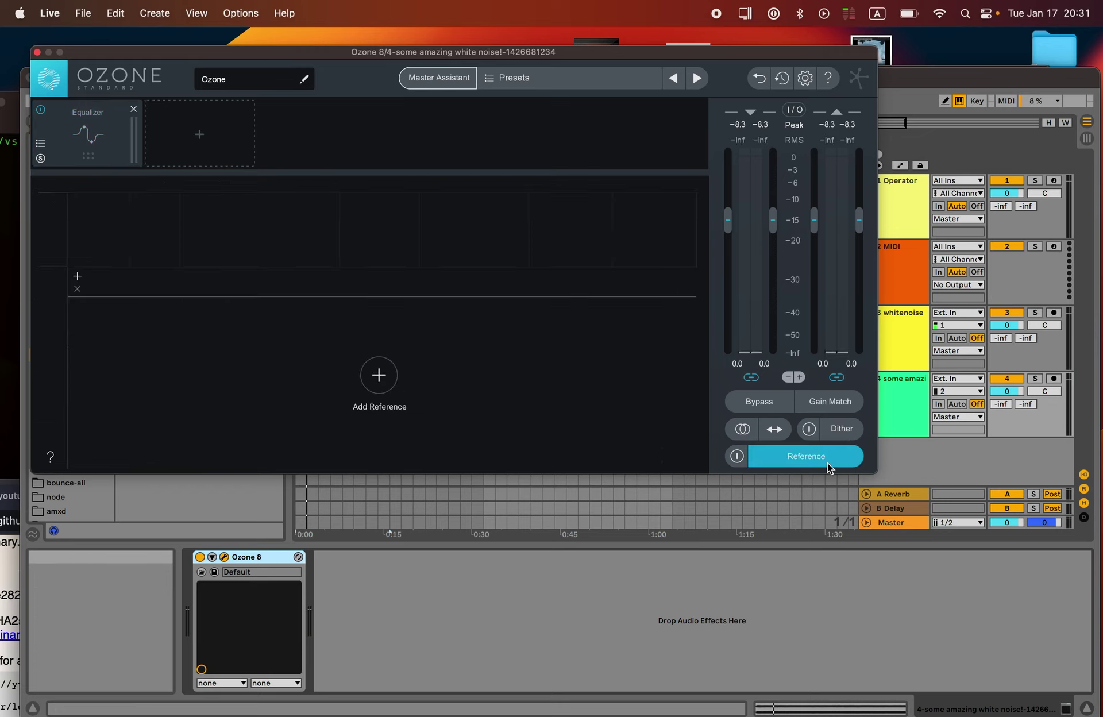
Load whitenoise.wav as the reference track in Ozone 8
click(389, 374)
click(311, 179)
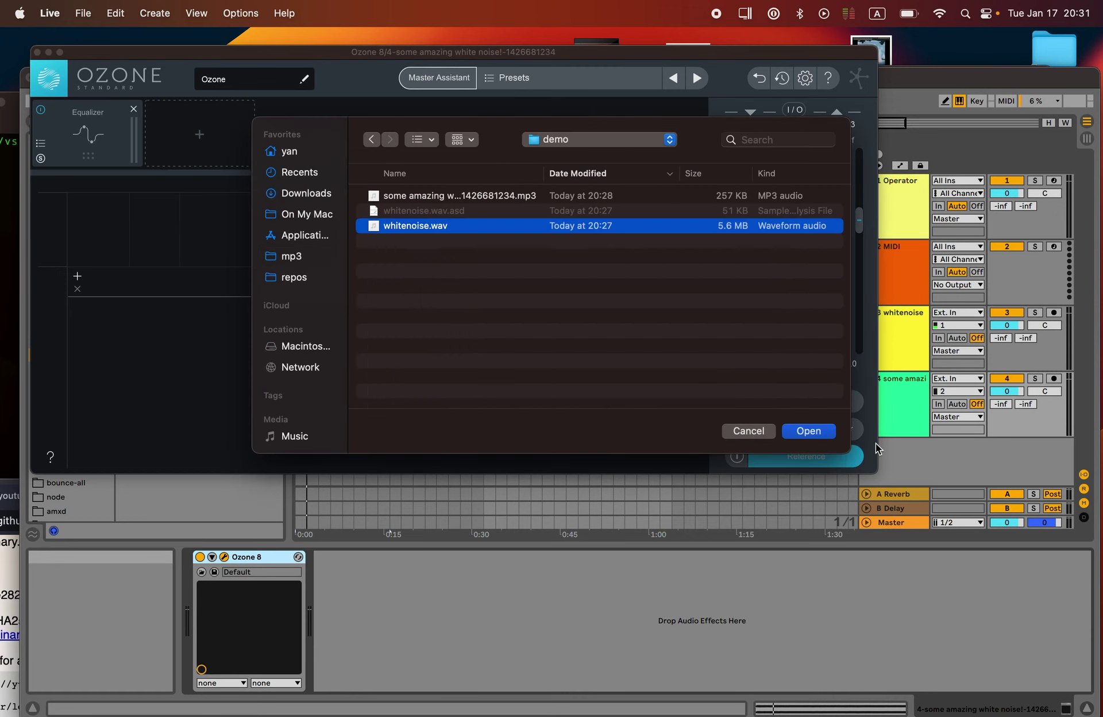
click(806, 433)
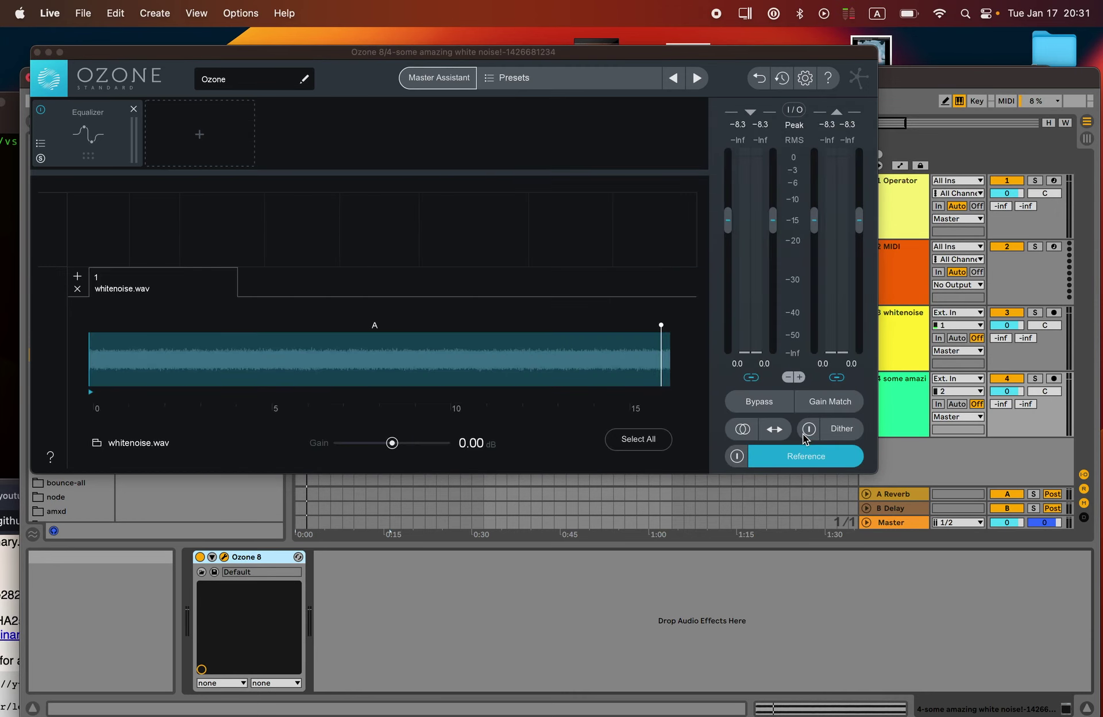
Play the MP3 against the reference, then turn Reference off and bring up wav1.jpeg in Preview
key(space)
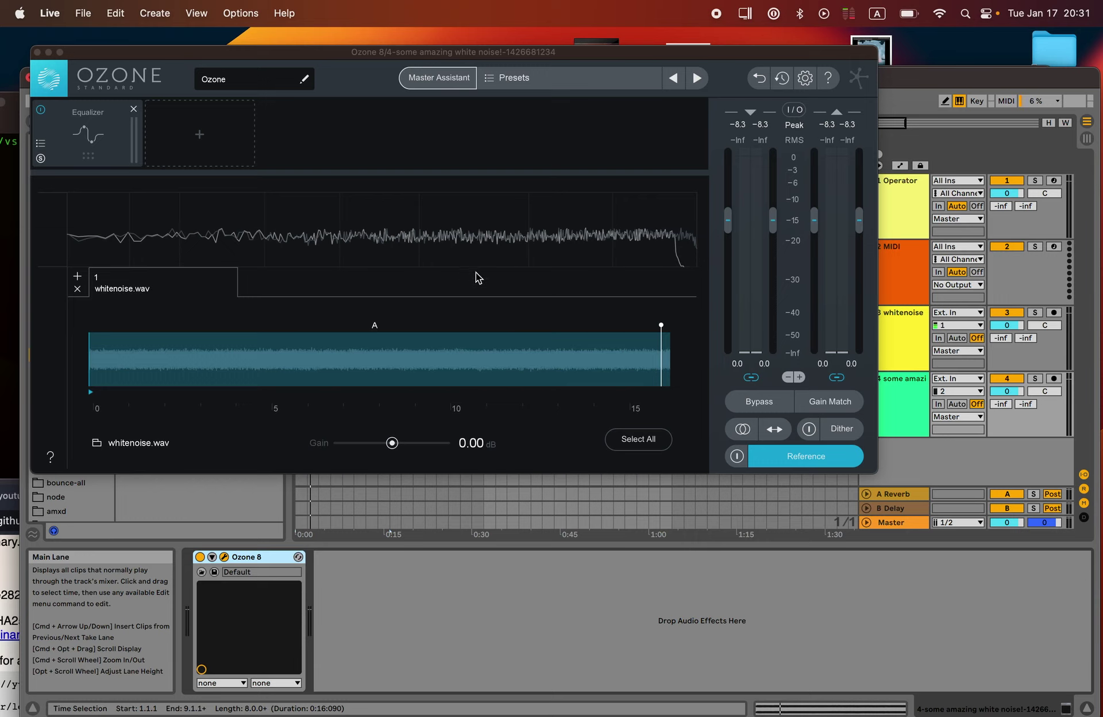
click(779, 454)
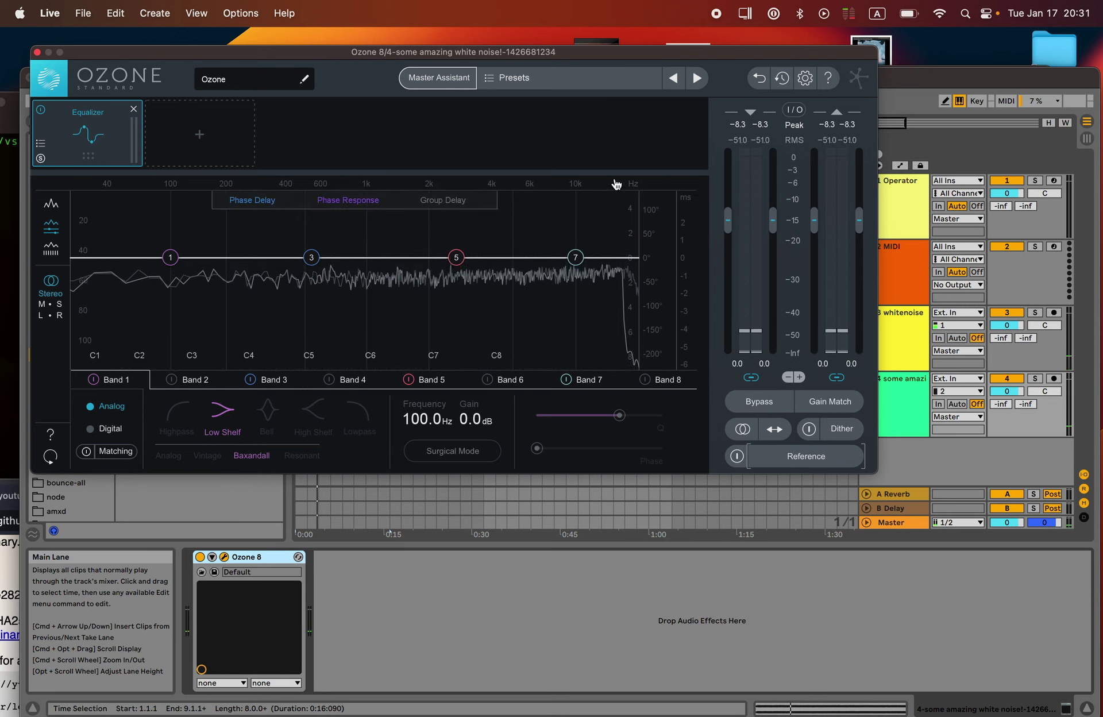
mouse_move(364, 312)
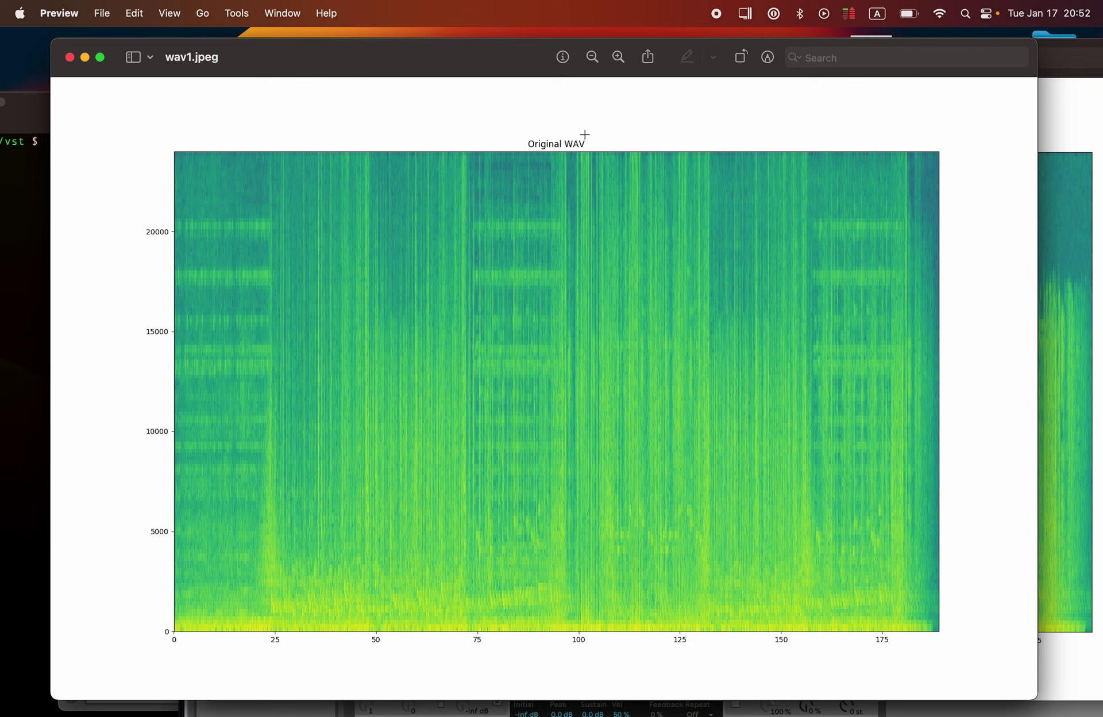
Alternate between the wav1.jpeg and sc.jpeg spectrograms, leaving sc.jpeg in front and repositioned
click(1063, 91)
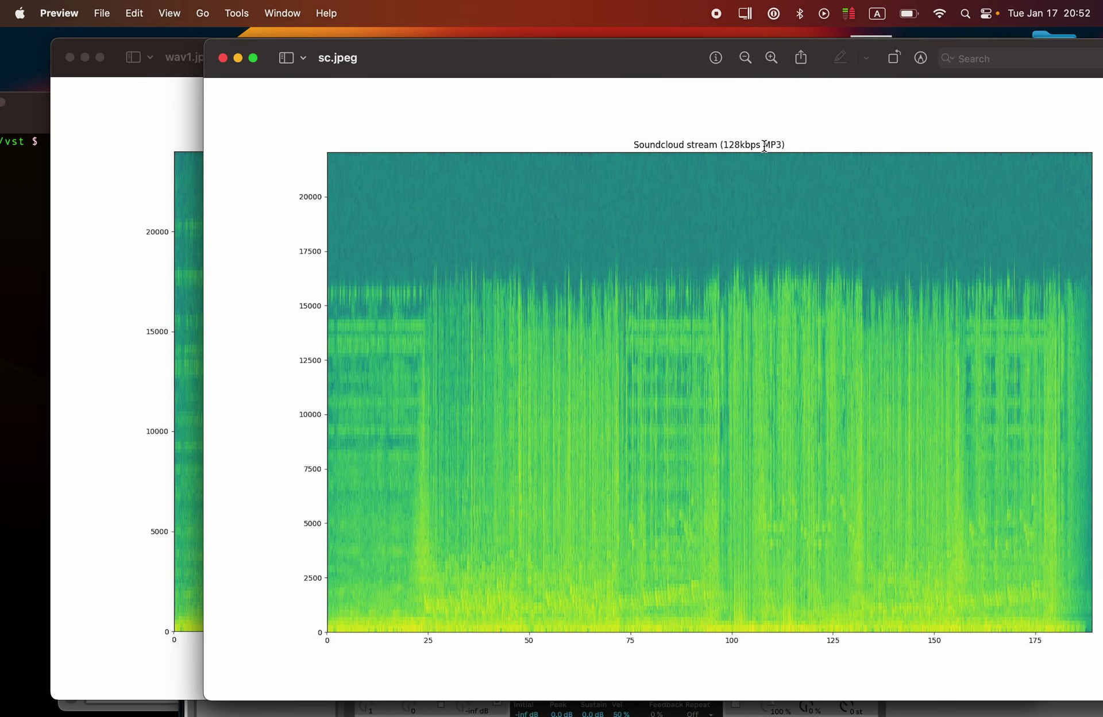
click(114, 229)
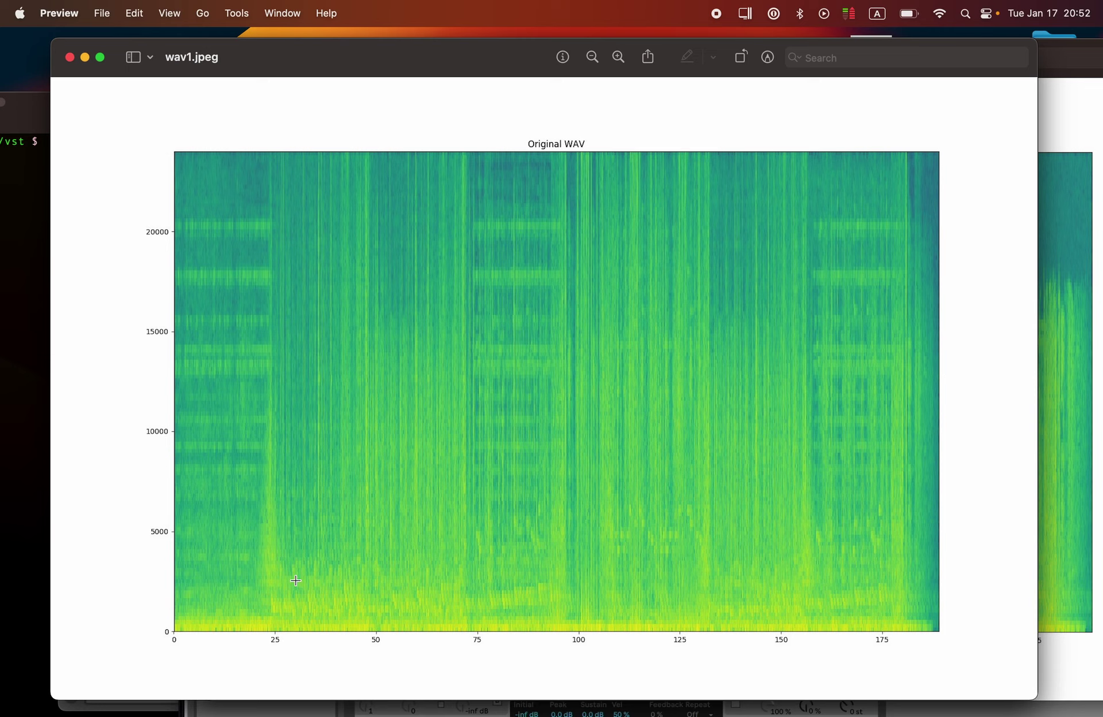
click(1063, 109)
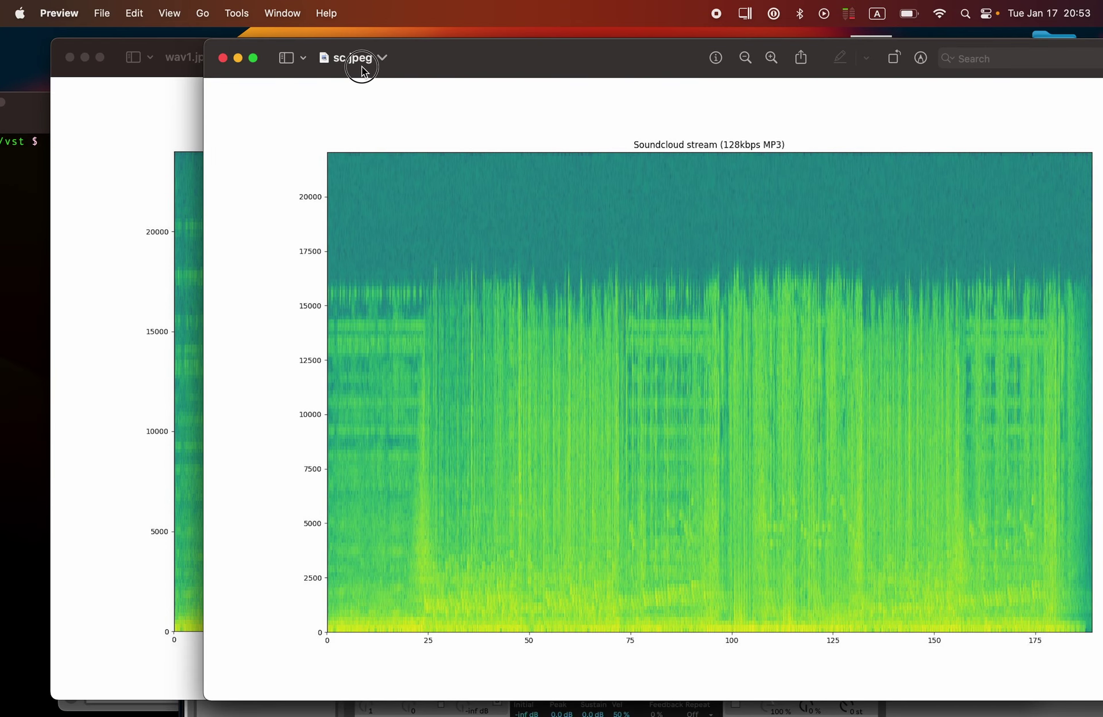
drag(364, 62, 463, 51)
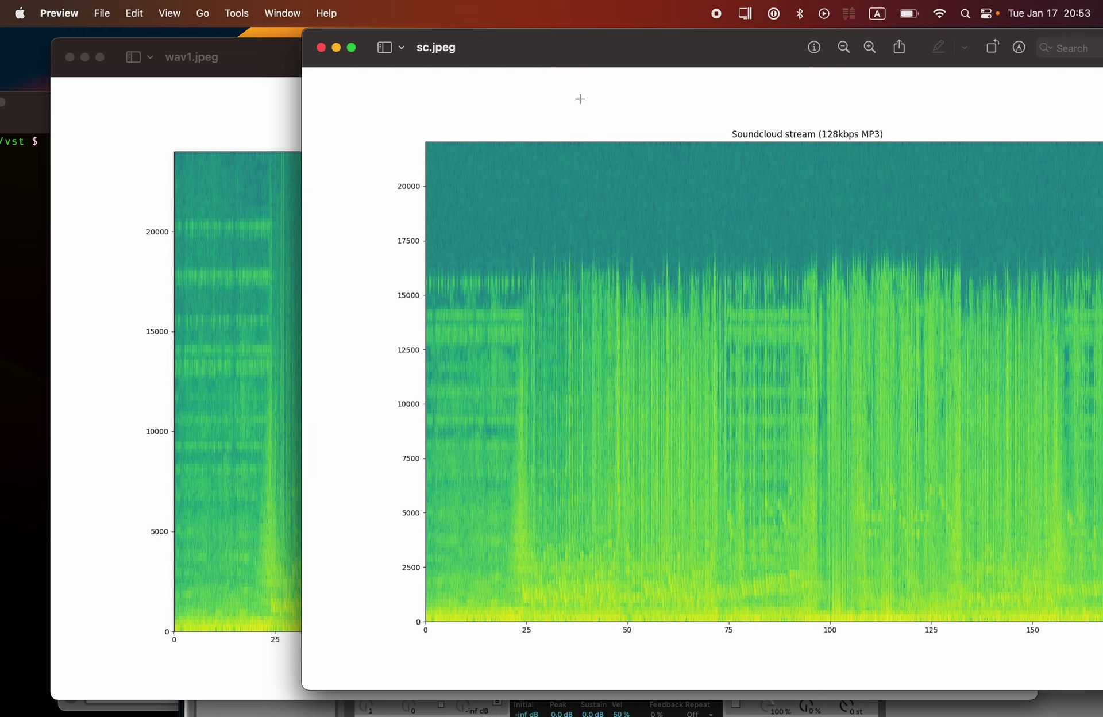
drag(593, 52, 436, 66)
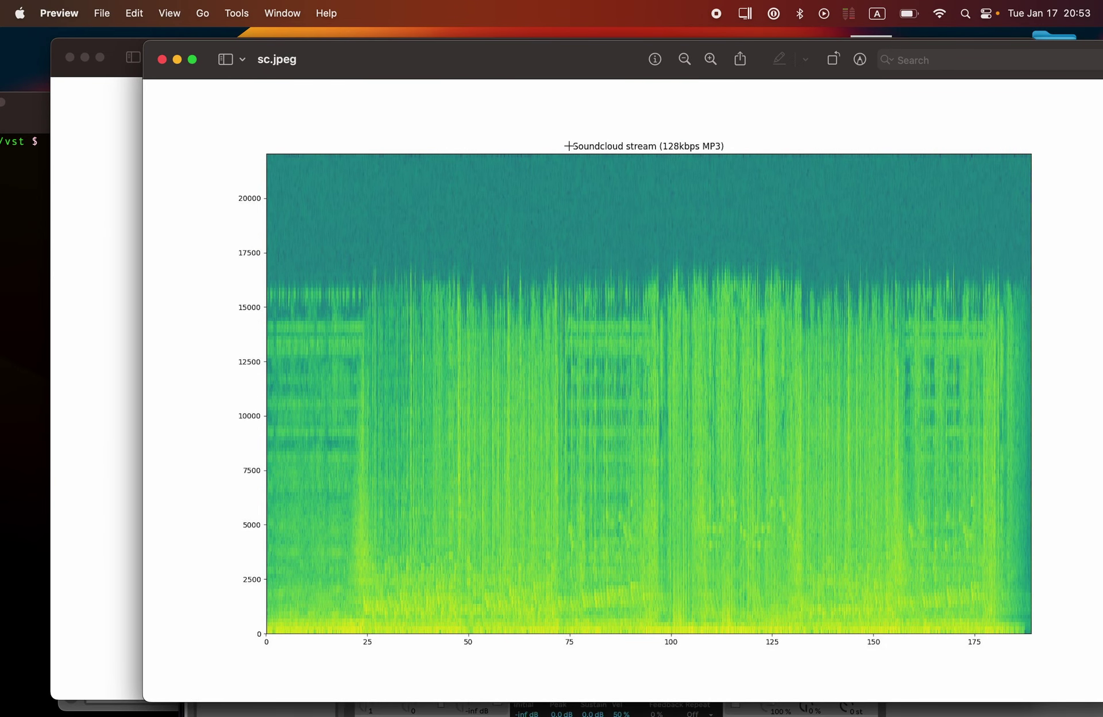